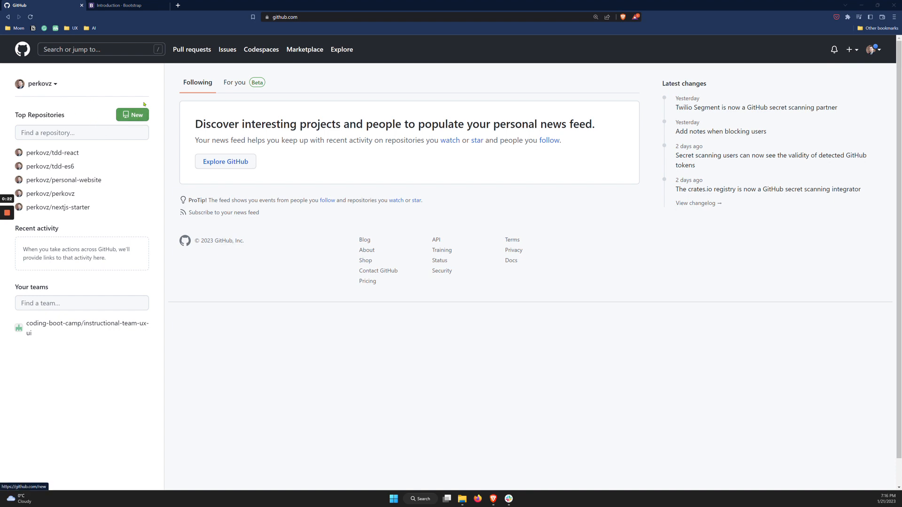
Create a new GitHub repository named week-18 owned by the personal account, with public visibility
left_click(127, 116)
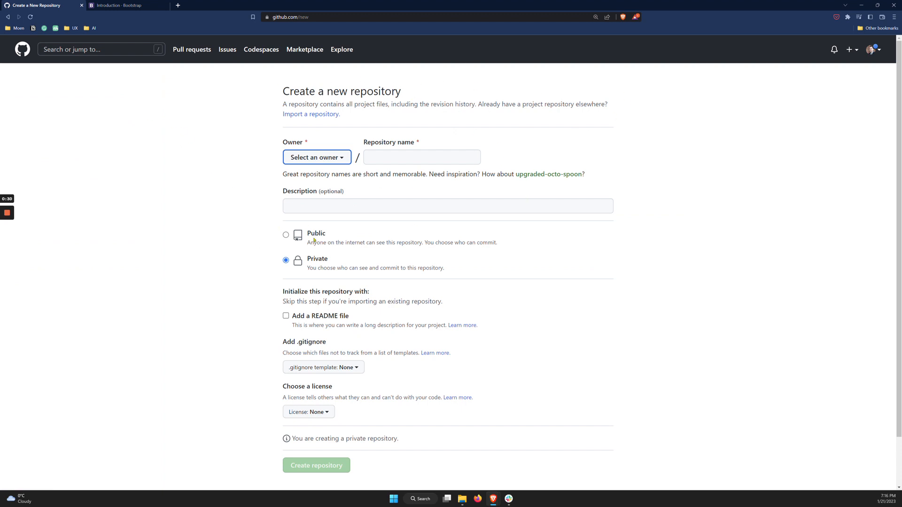
left_click(395, 161)
left_click(339, 161)
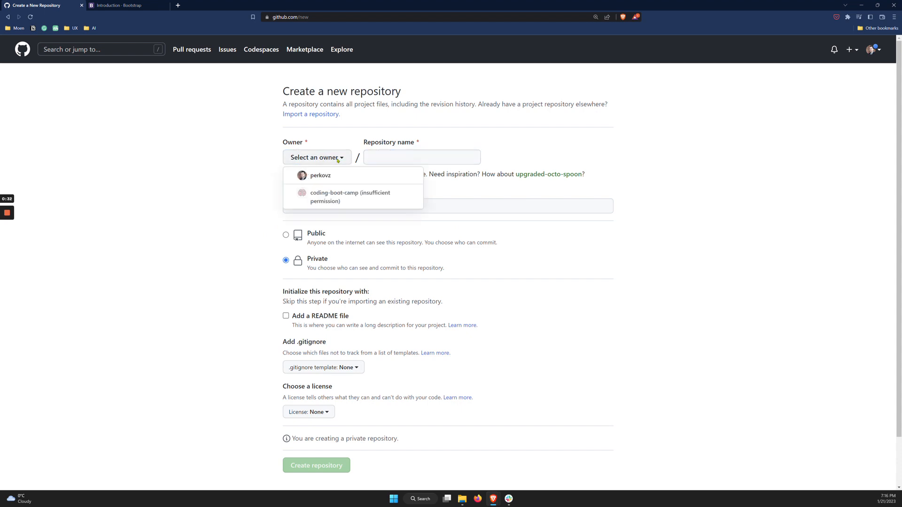
left_click(335, 175)
left_click(391, 161)
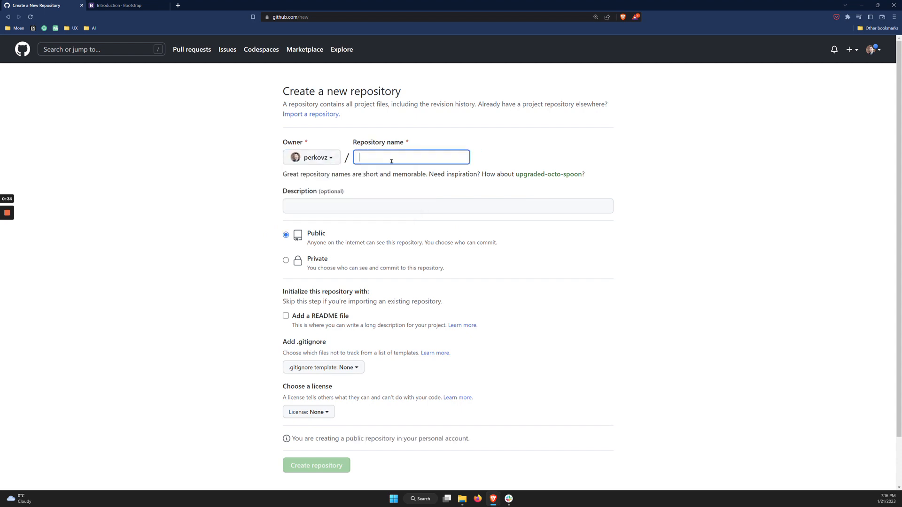
type("week")
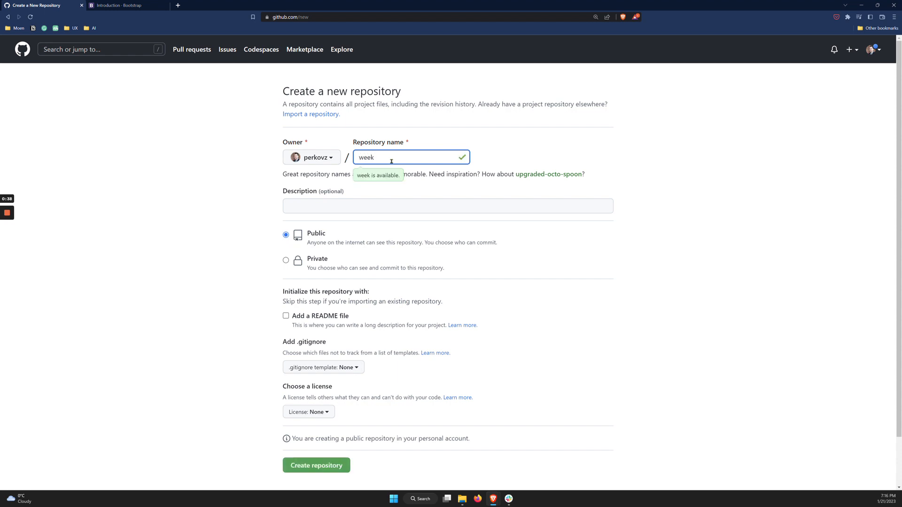
type("-18")
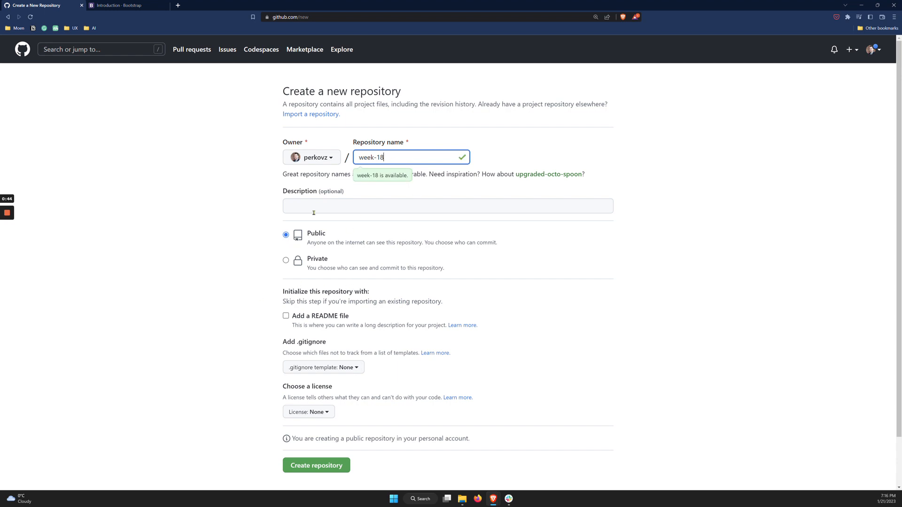
left_click(314, 465)
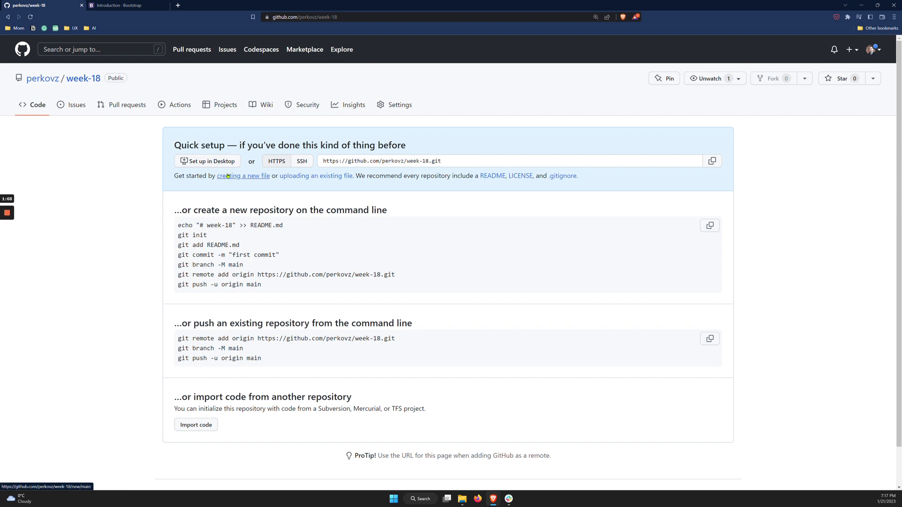
Enlarge the repository page and set up the week-18 repository in GitHub Desktop, allowing the application to open
key("ctrl+plus")
key("ctrl+plus")
key("ctrl+plus")
left_click(177, 177)
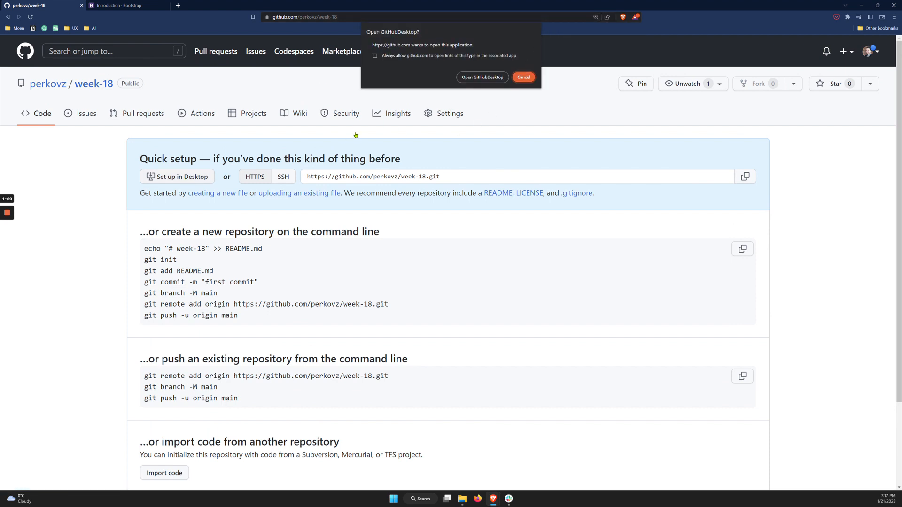
left_click(484, 78)
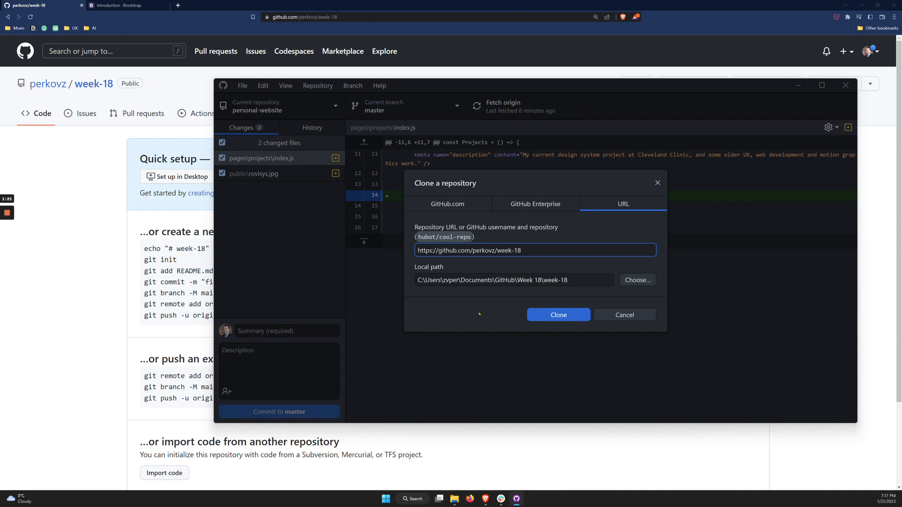
Set the clone's local path to the GitHub folder inside Documents and clone the week-18 repository there
left_click(561, 318)
left_click(638, 280)
left_click(393, 168)
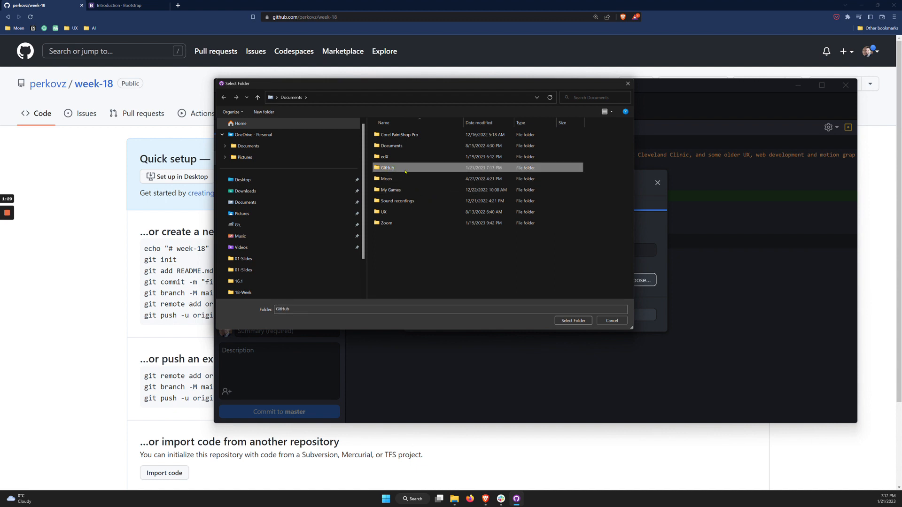
double_click(388, 168)
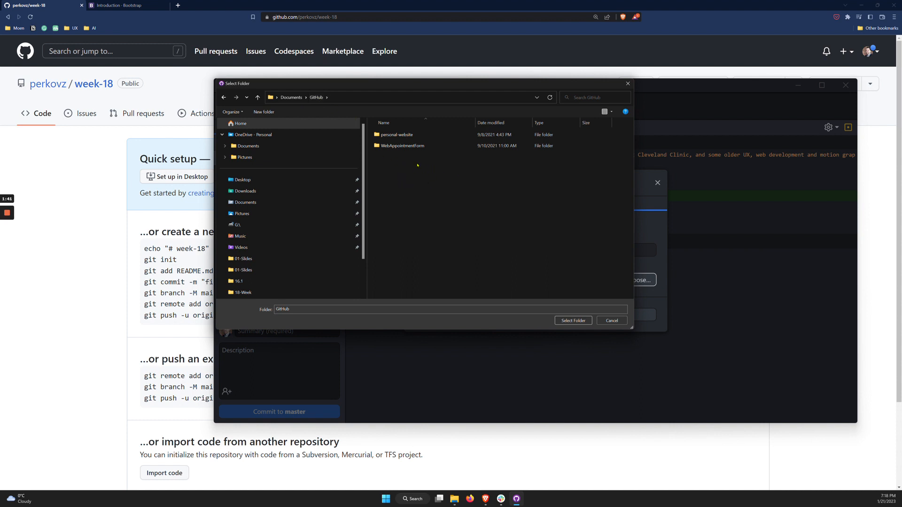
left_click(574, 320)
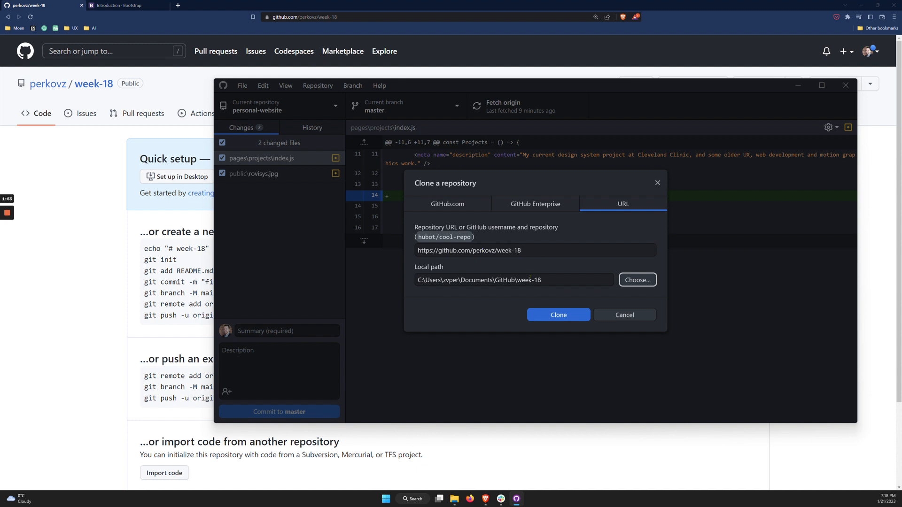
left_click(561, 316)
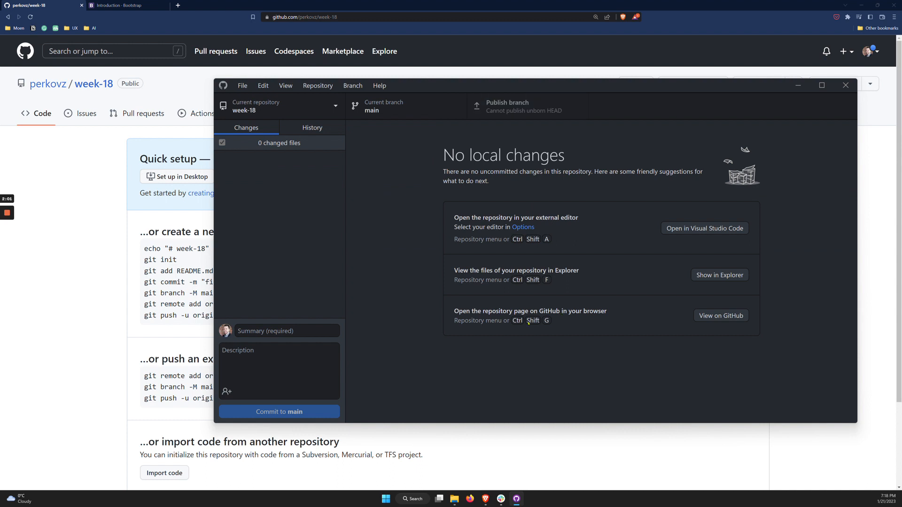
View the cloned week-18 folder's contents in File Explorer and return to the parent GitHub folder
key("ctrl+shift+f")
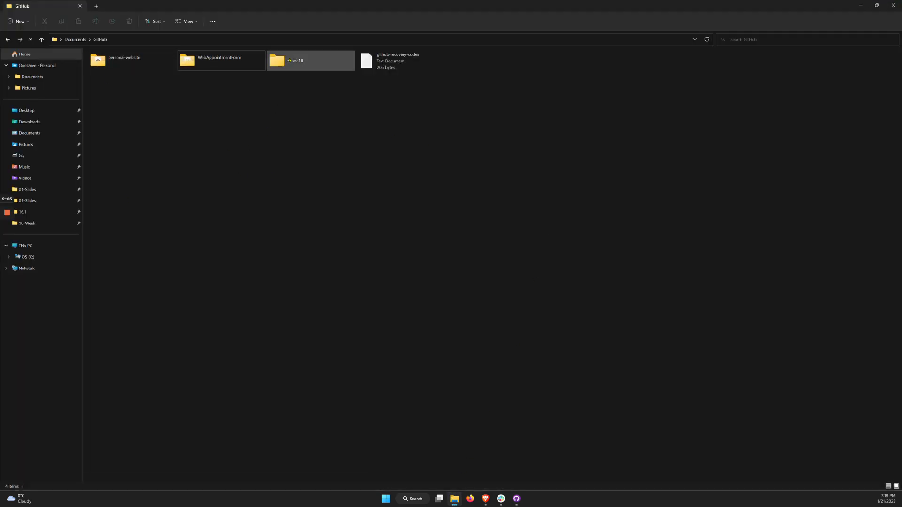
double_click(289, 60)
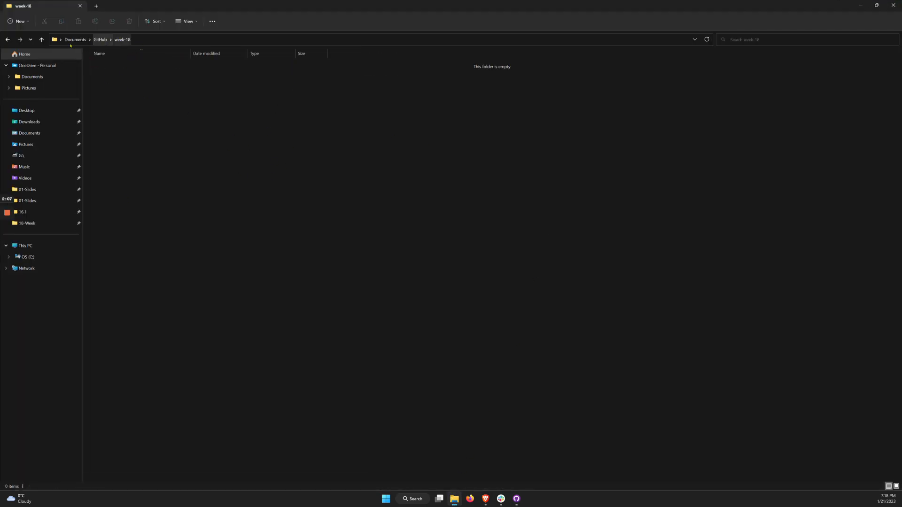
left_click(7, 40)
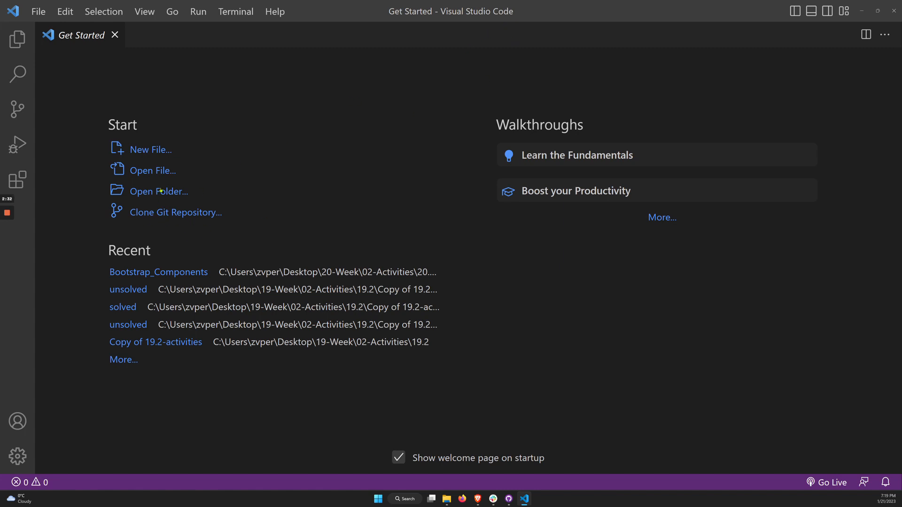
Open the week-18 folder from Documents\GitHub in Visual Studio Code and trust its authors
left_click(160, 190)
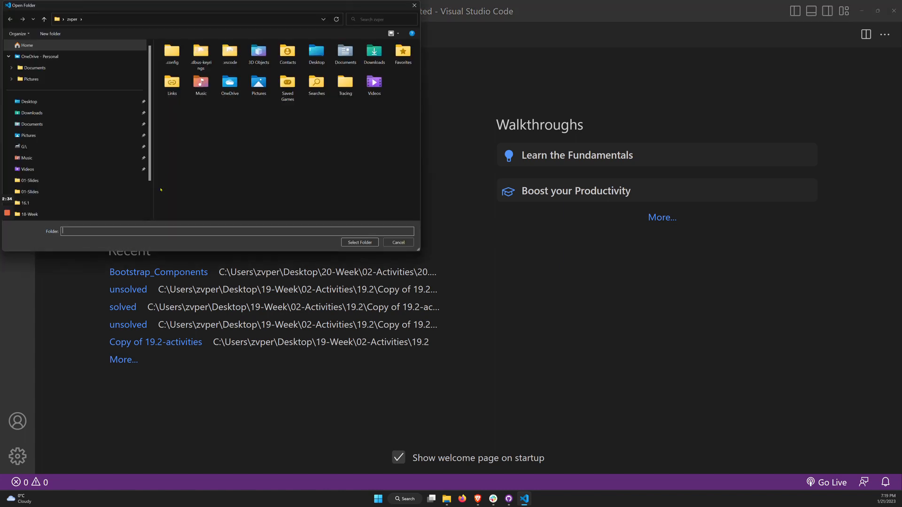
left_click(32, 124)
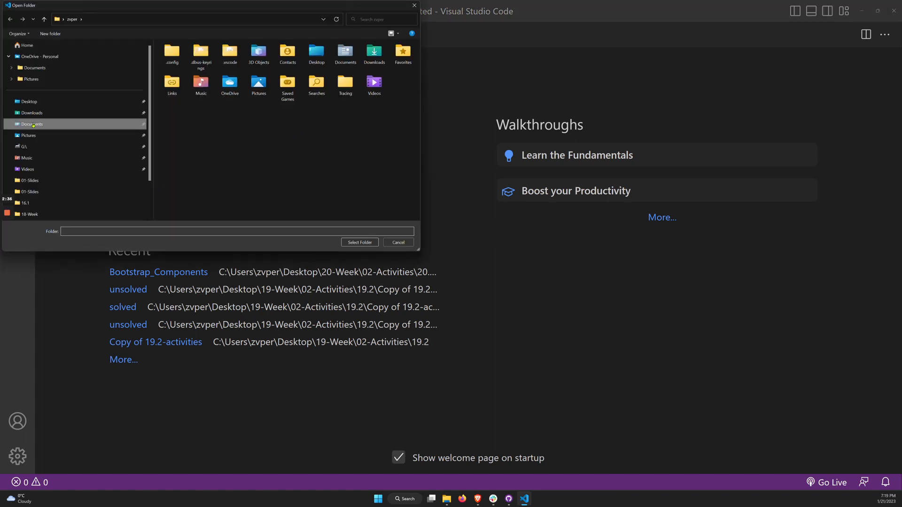
double_click(174, 89)
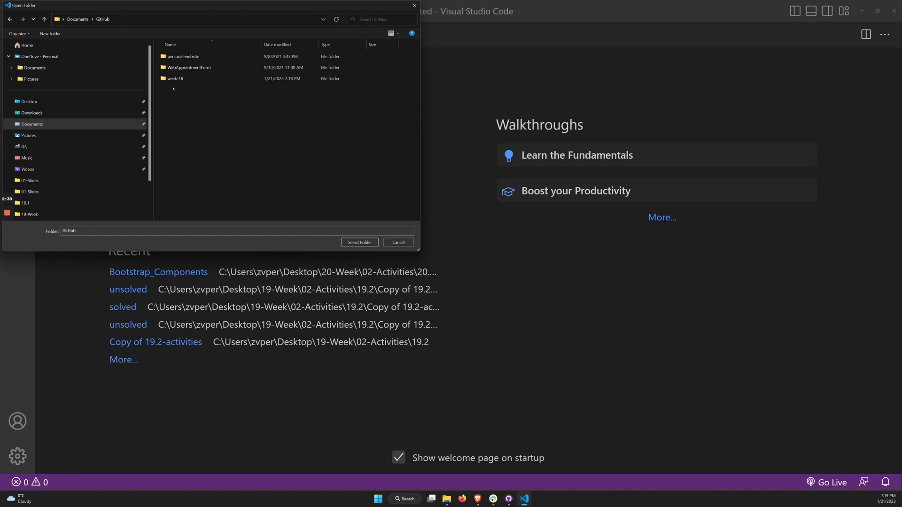
left_click(182, 79)
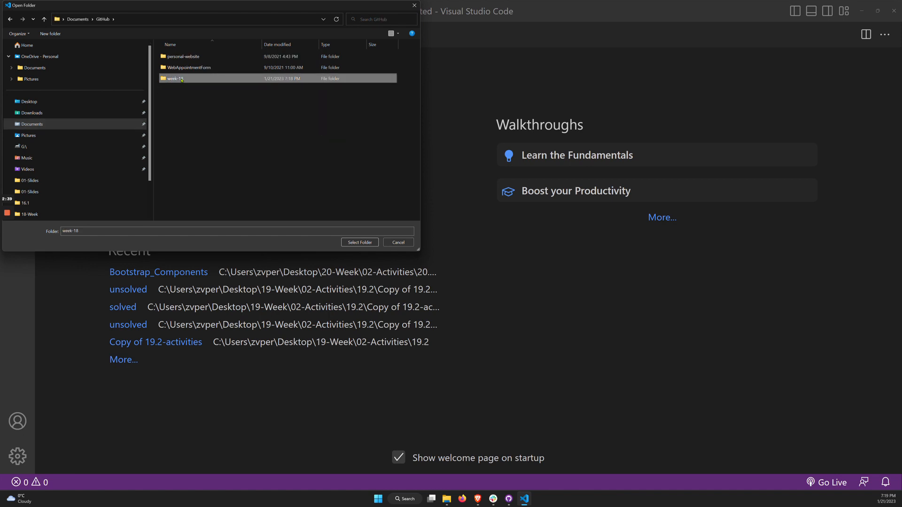
left_click(360, 242)
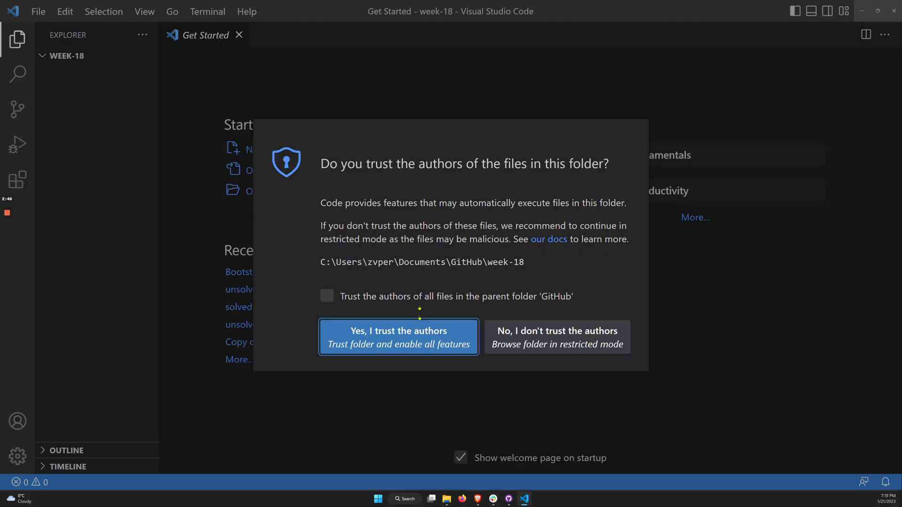
left_click(416, 340)
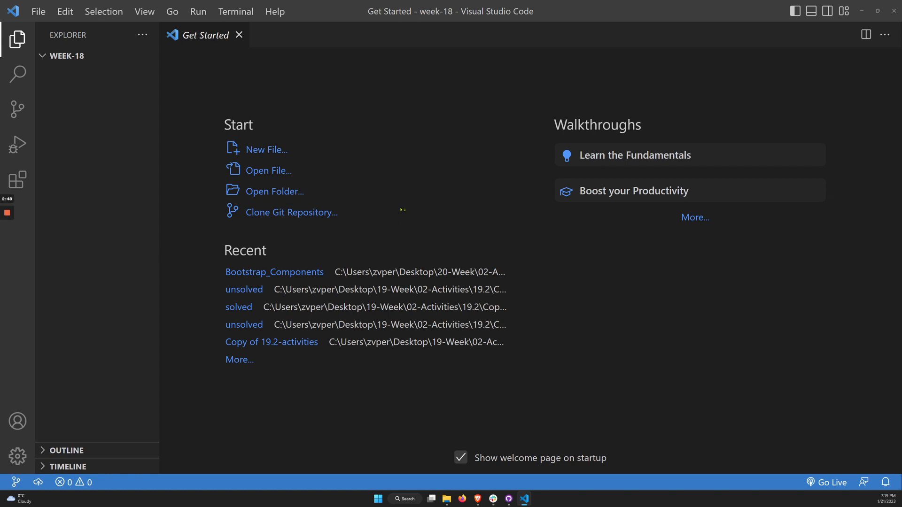
Create a folder named CSS in the root of the week-18 project
left_click(42, 57)
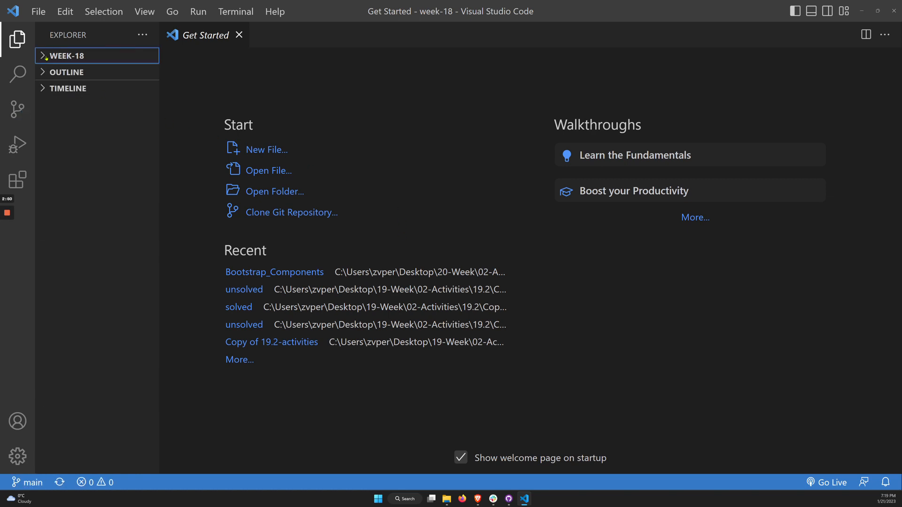
left_click(42, 56)
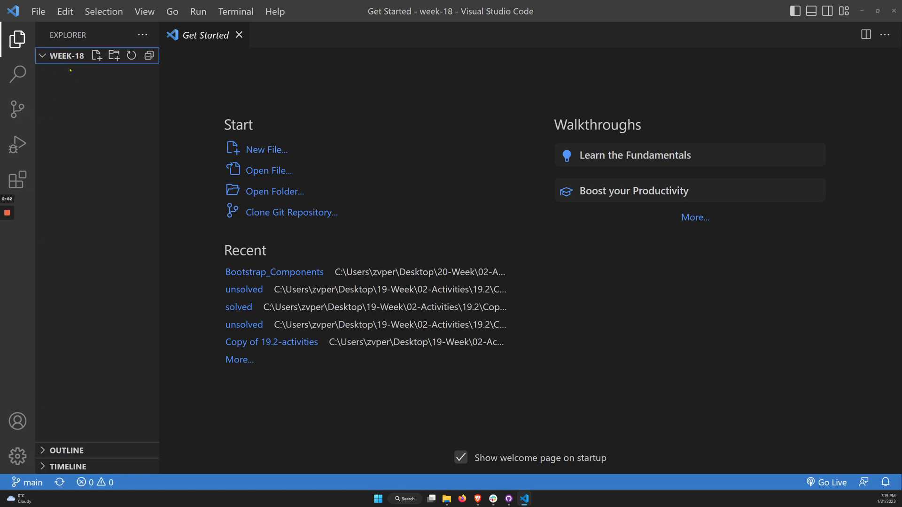
left_click(115, 56)
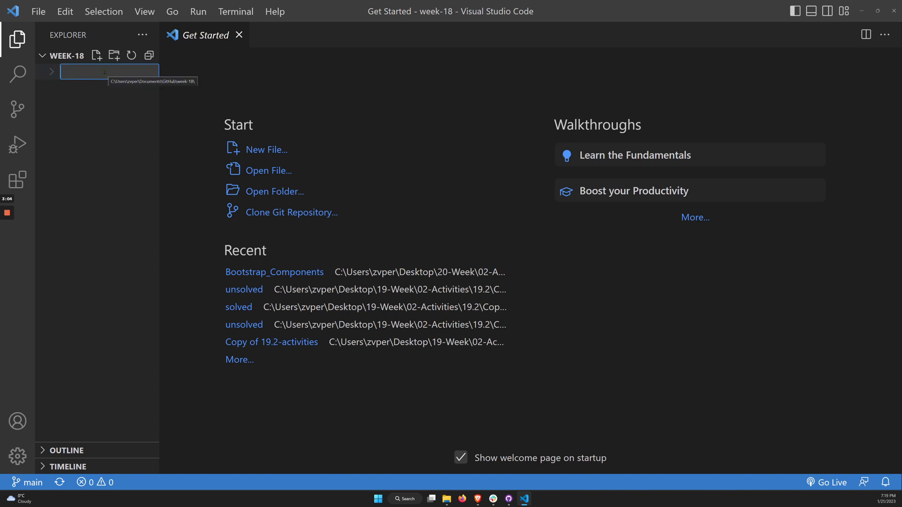
type("CSS")
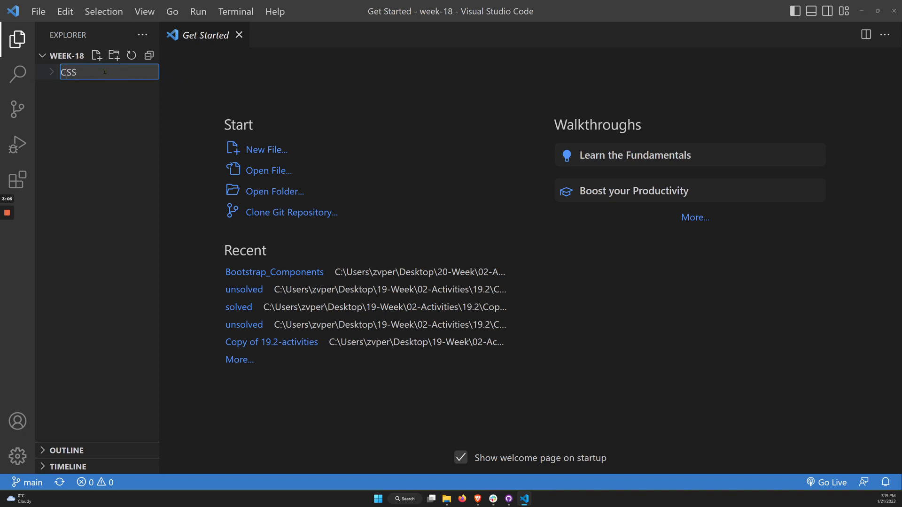
key("Return")
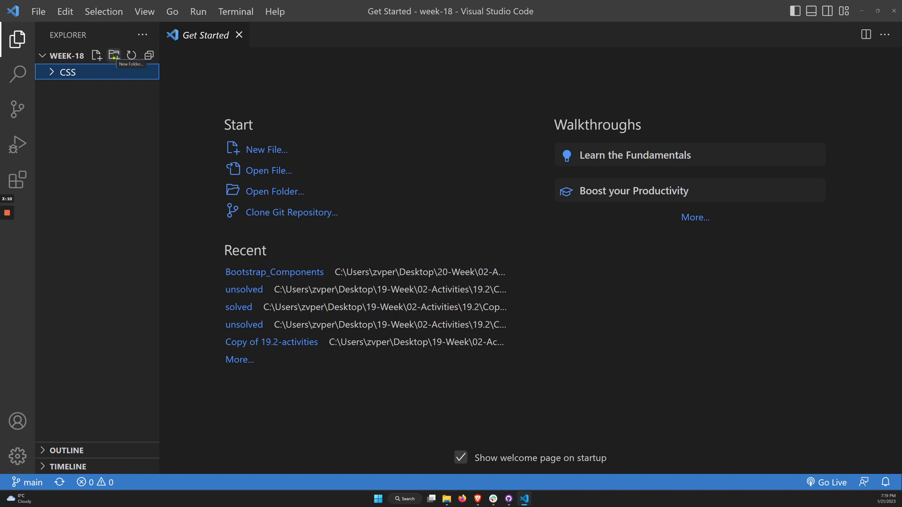
Create a folder named JS in the week-18 root, alongside the CSS folder rather than inside it
left_click(113, 56)
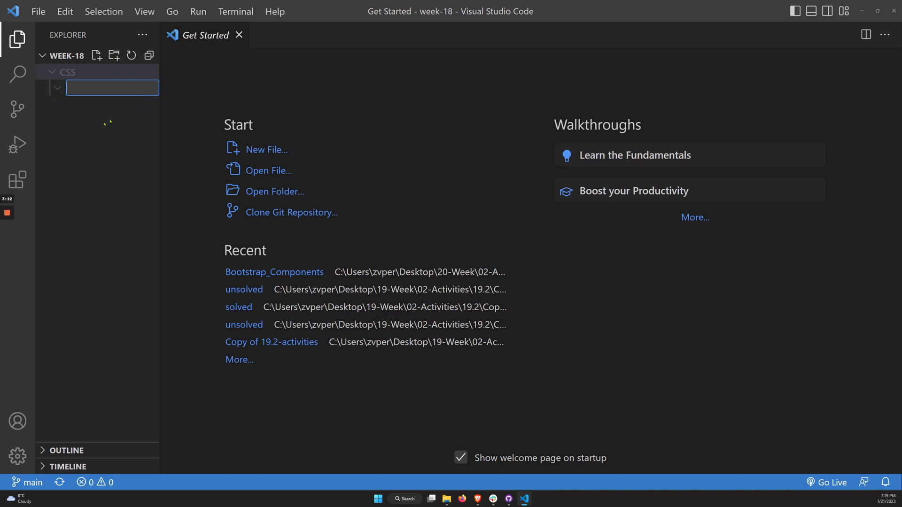
left_click(98, 107)
left_click(69, 56)
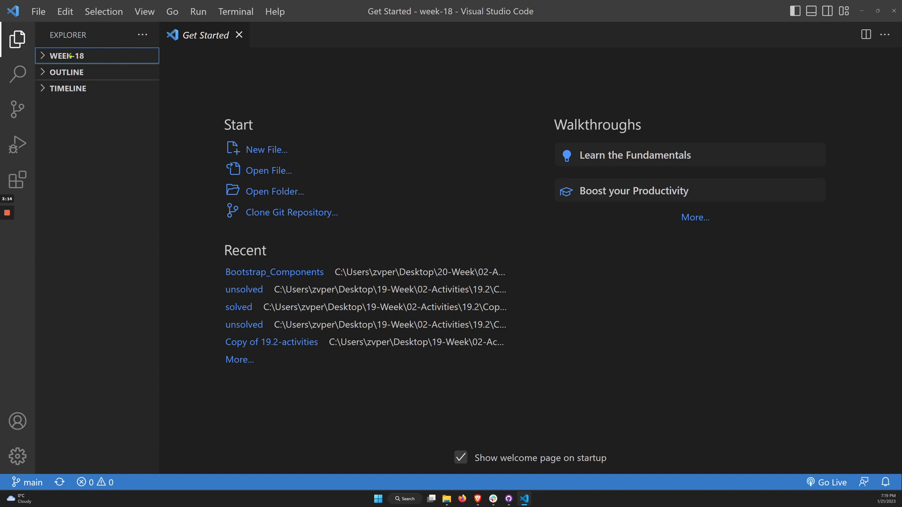
left_click(69, 55)
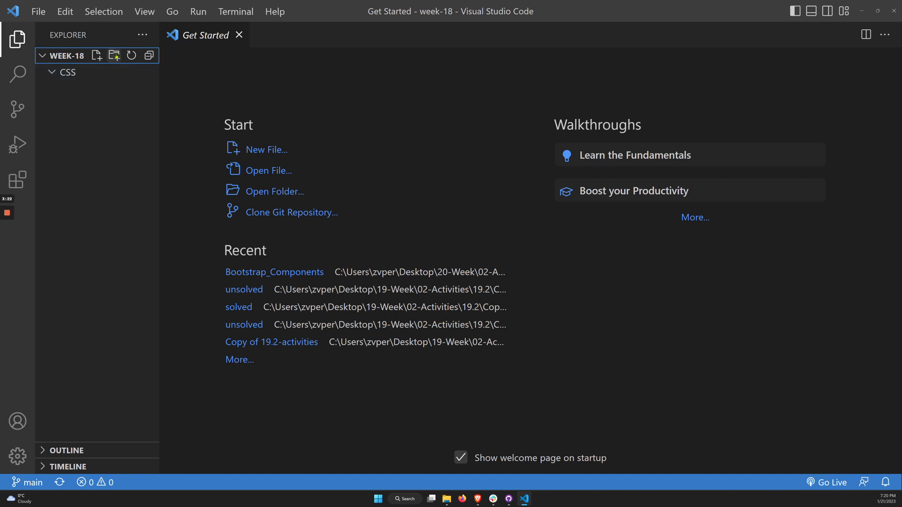
left_click(114, 55)
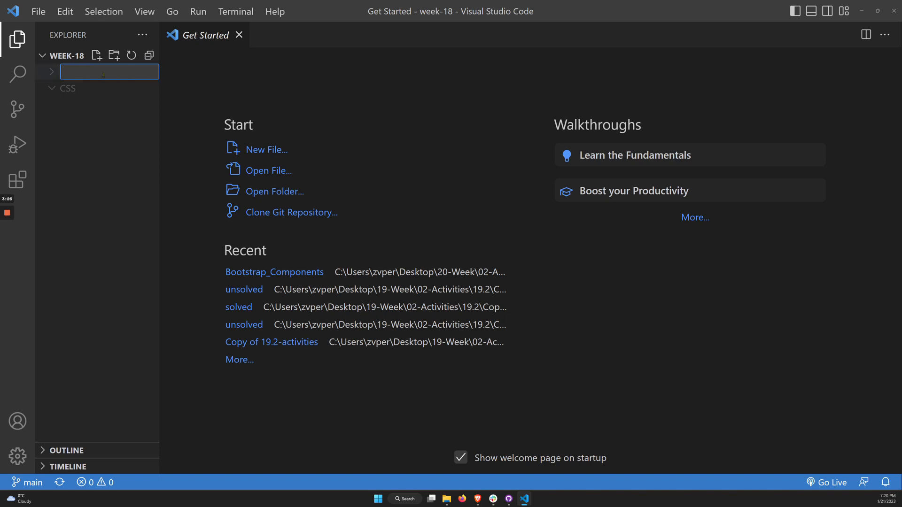
type("S")
key("Return")
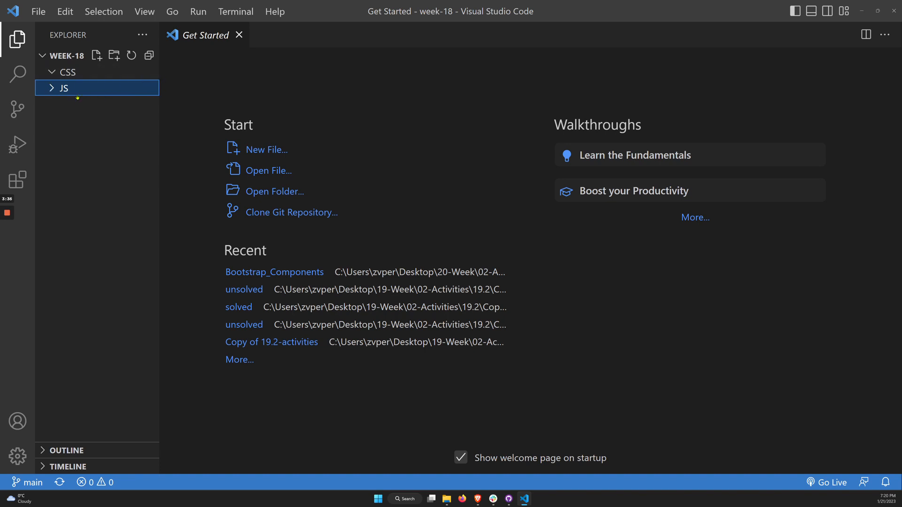
Create a file named main.js inside the JS folder
left_click(97, 57)
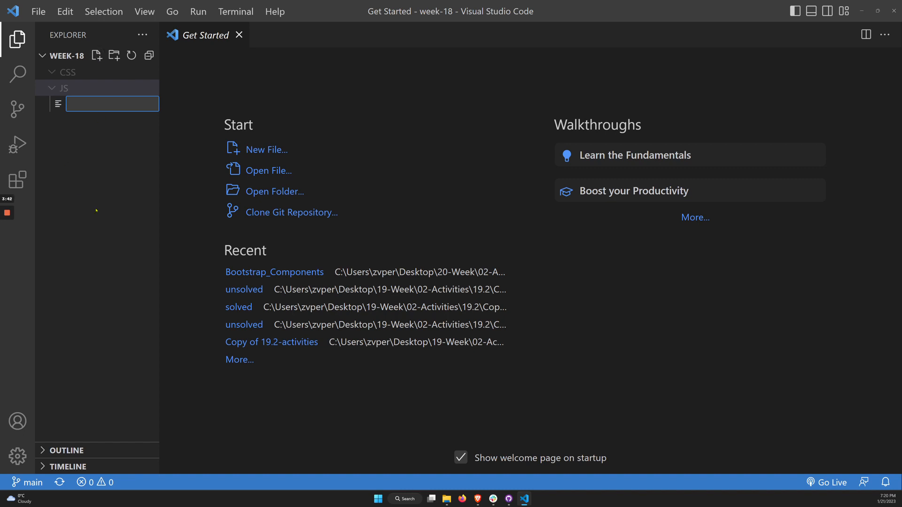
type("main.")
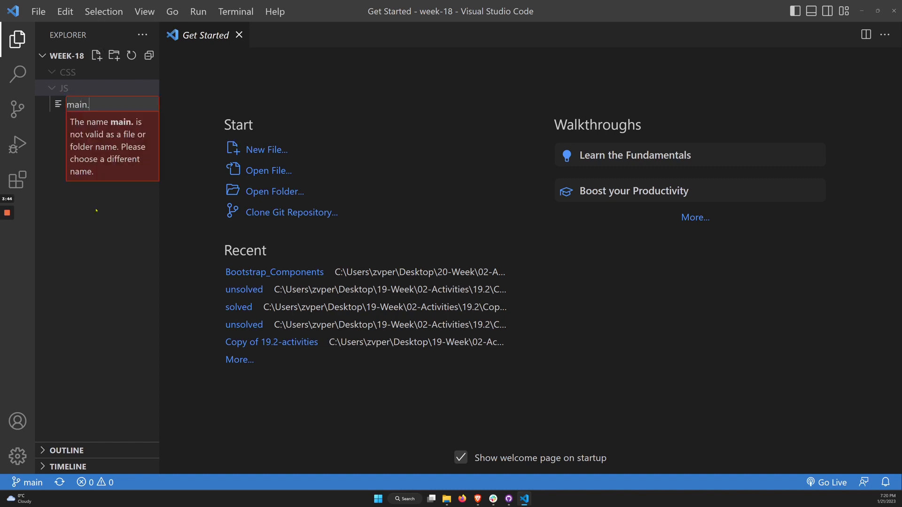
type("js")
key("Return")
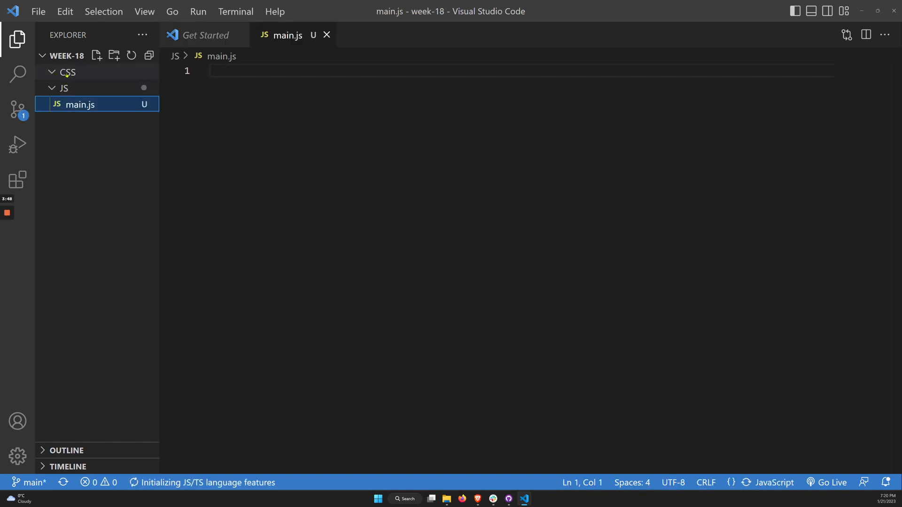
Create a file named main.css inside the CSS folder
left_click(98, 75)
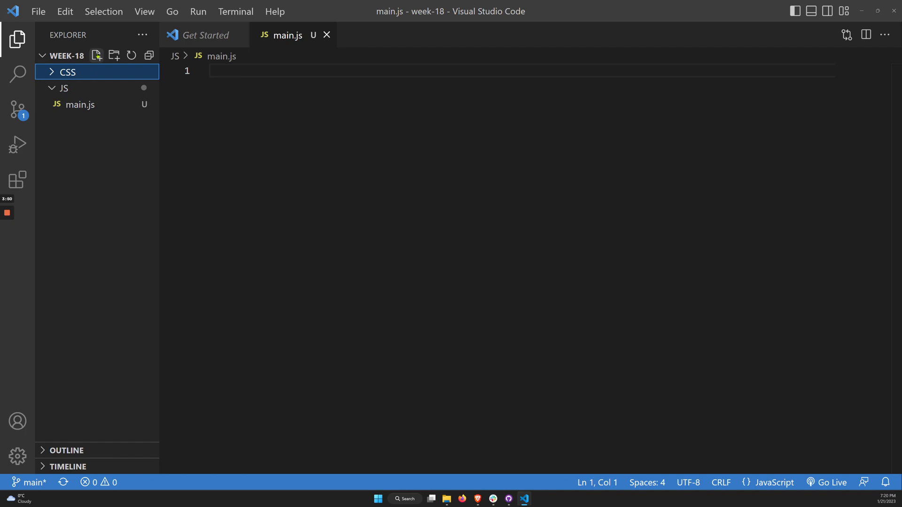
left_click(96, 55)
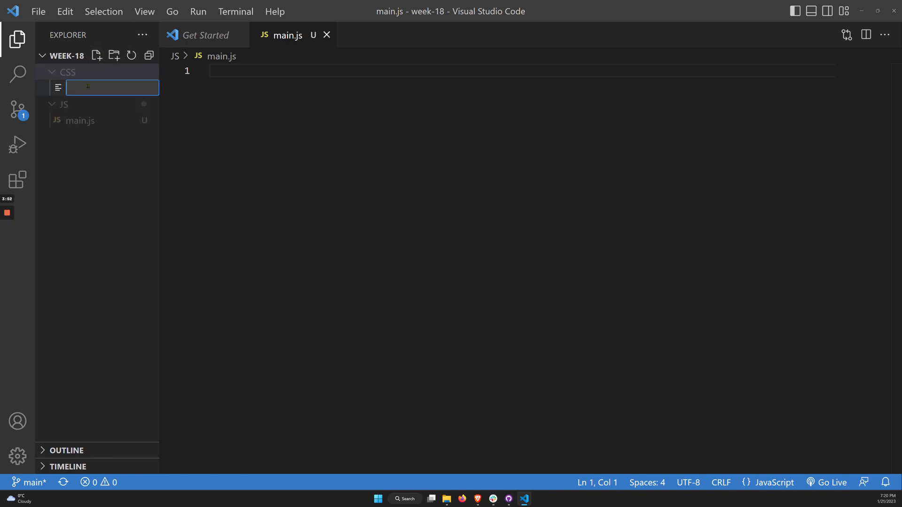
type("main.css")
key("Return")
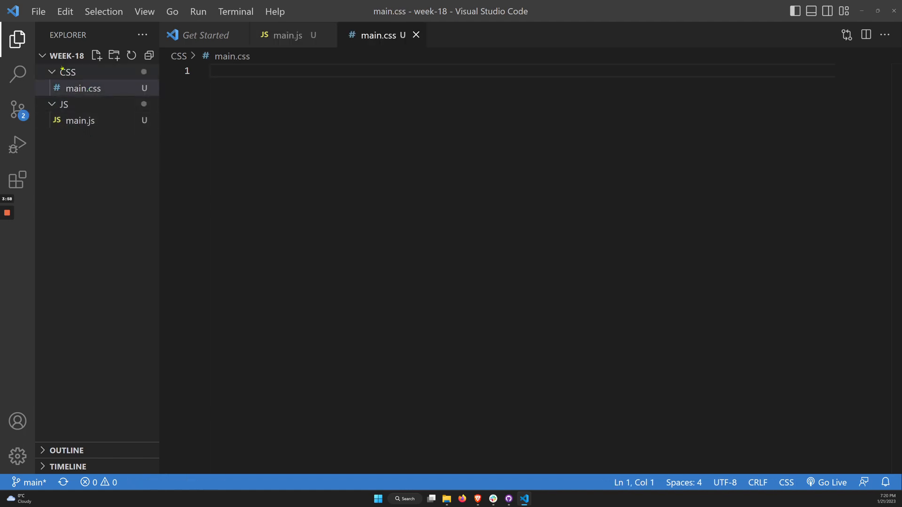
Create a file named index.html for the week-18 project
left_click(68, 56)
left_click(69, 58)
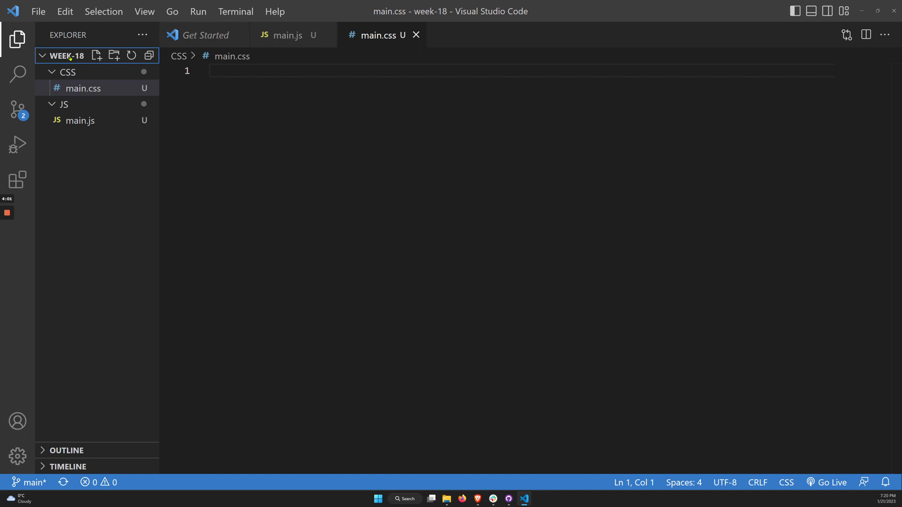
left_click(97, 56)
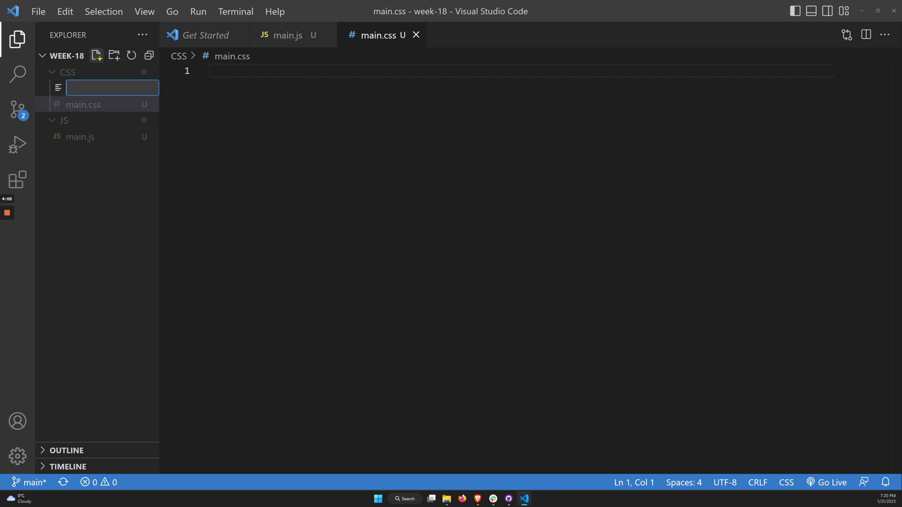
type("index.html")
key("Return")
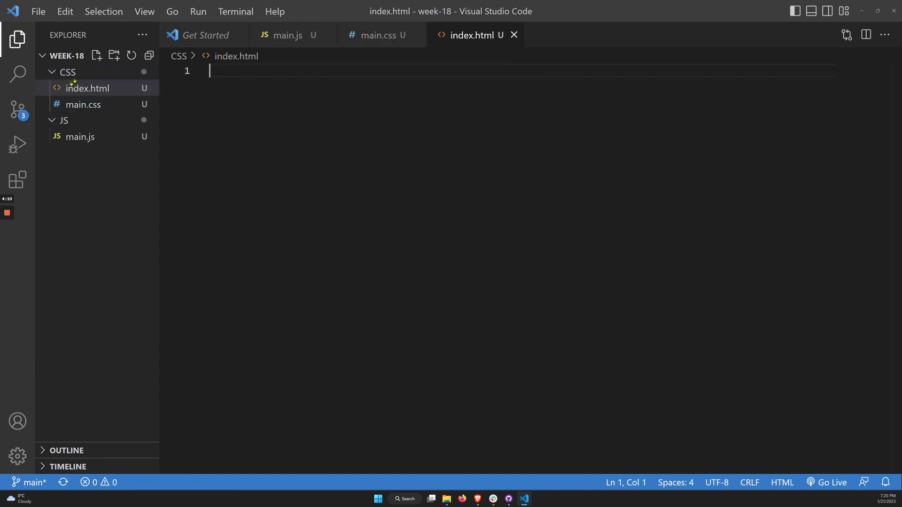
Move index.html out of the CSS folder into the week-18 root, and collapse the CSS and JS folders
left_click_drag(86, 88, 90, 173)
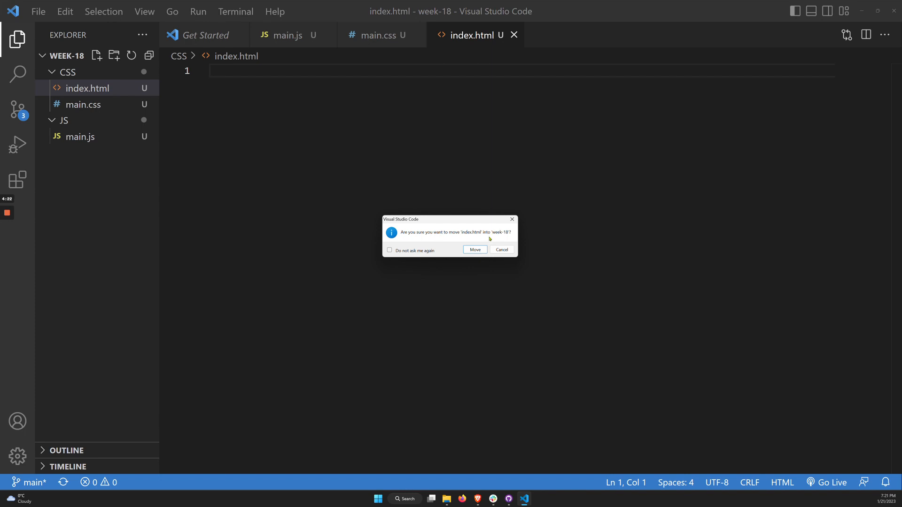
left_click(475, 250)
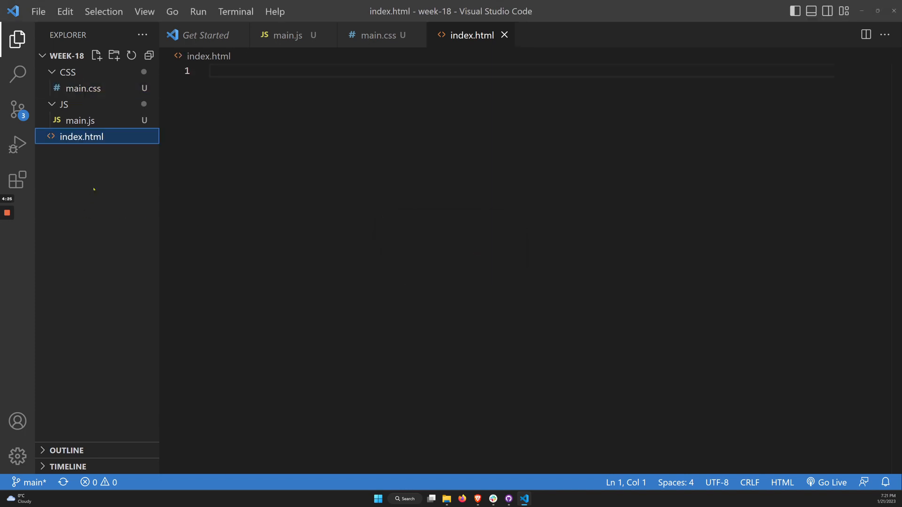
left_click(100, 161)
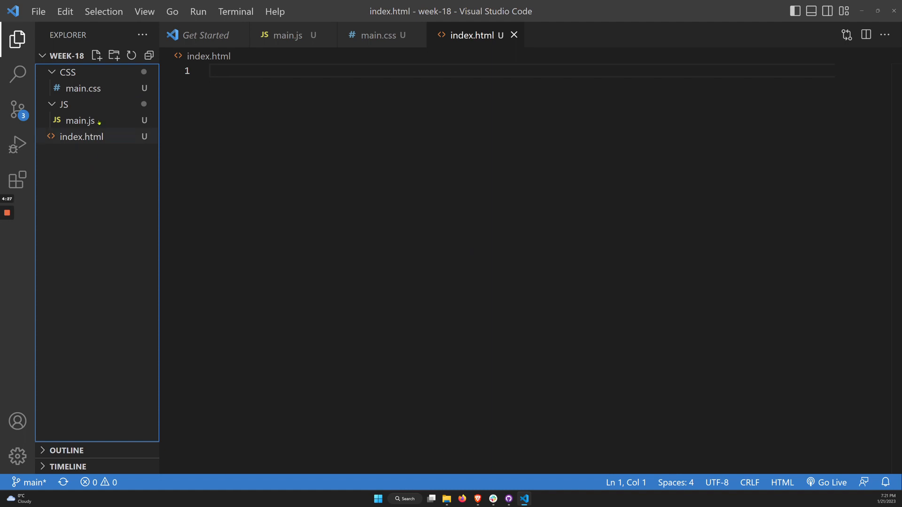
left_click(47, 77)
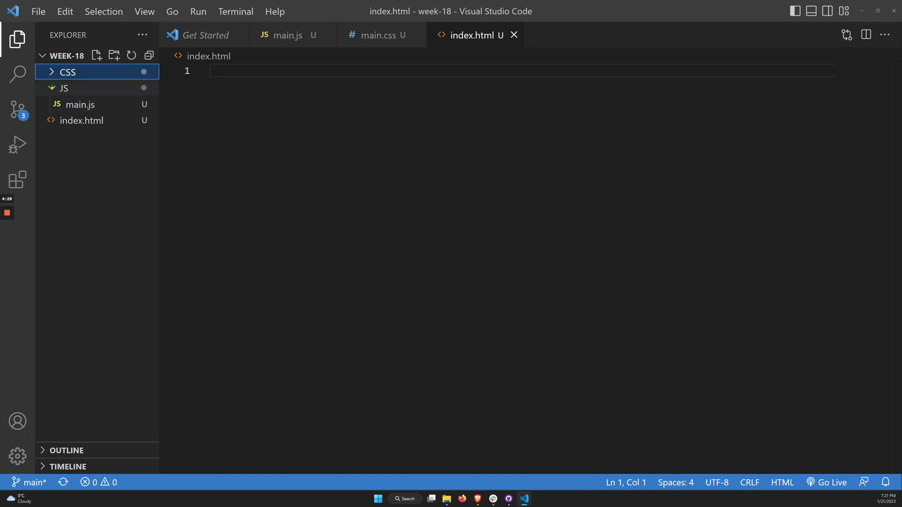
left_click(51, 87)
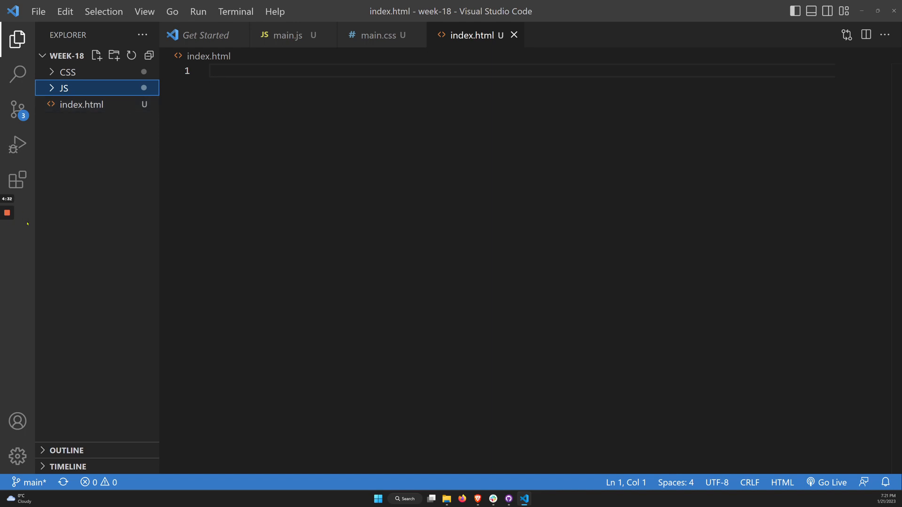
Create a folder named images in the root of the week-18 project
left_click(123, 143)
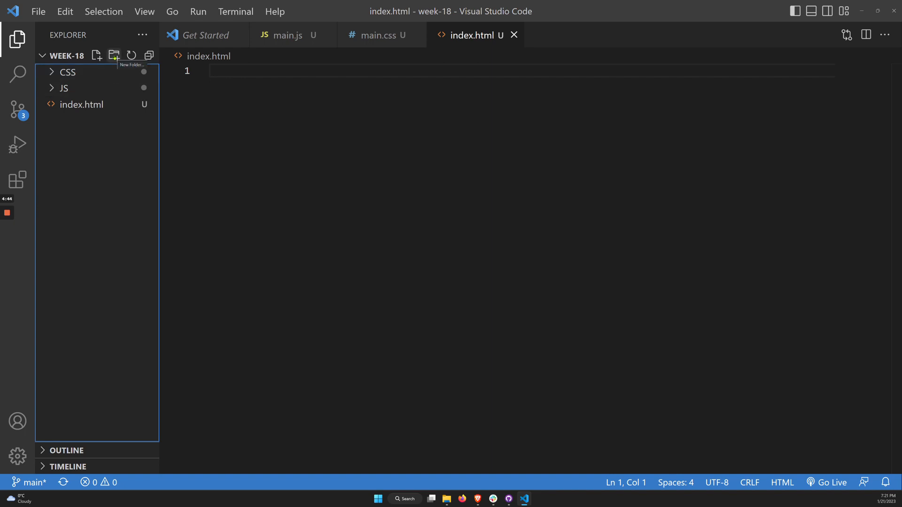
left_click(114, 56)
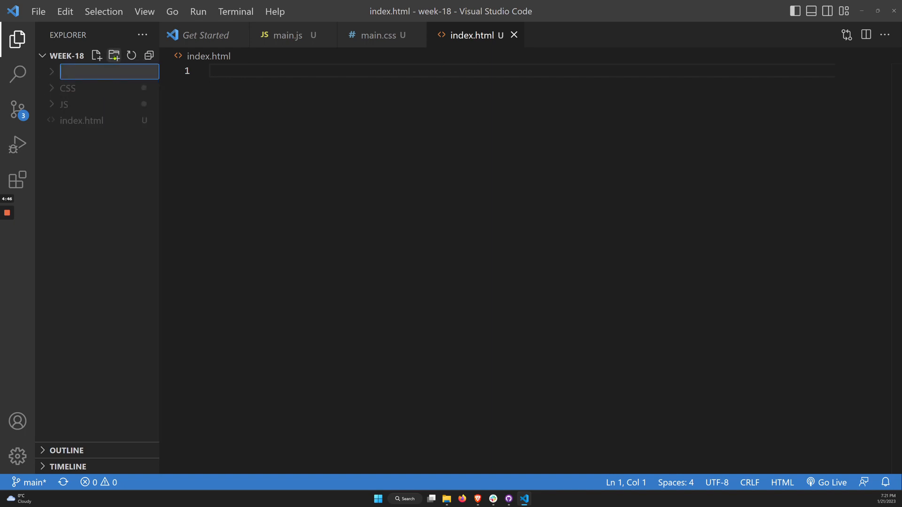
type("images")
key("Return")
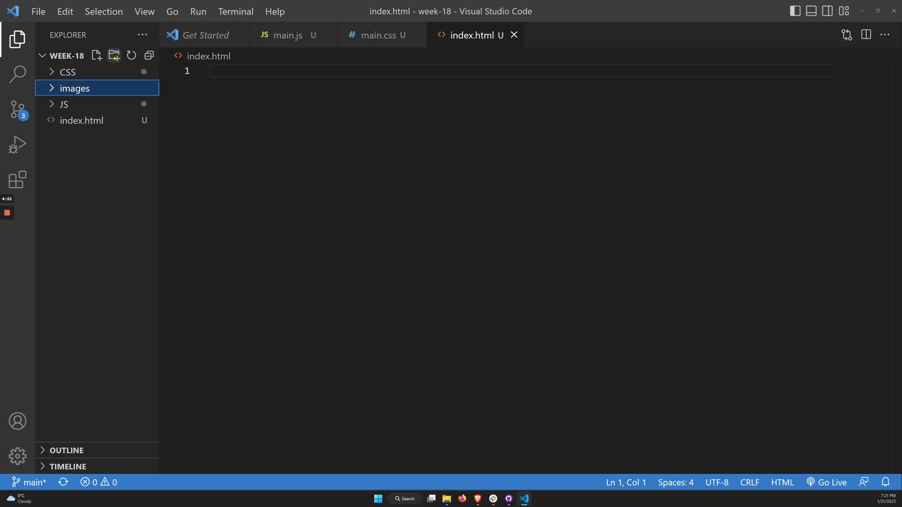
left_click(107, 176)
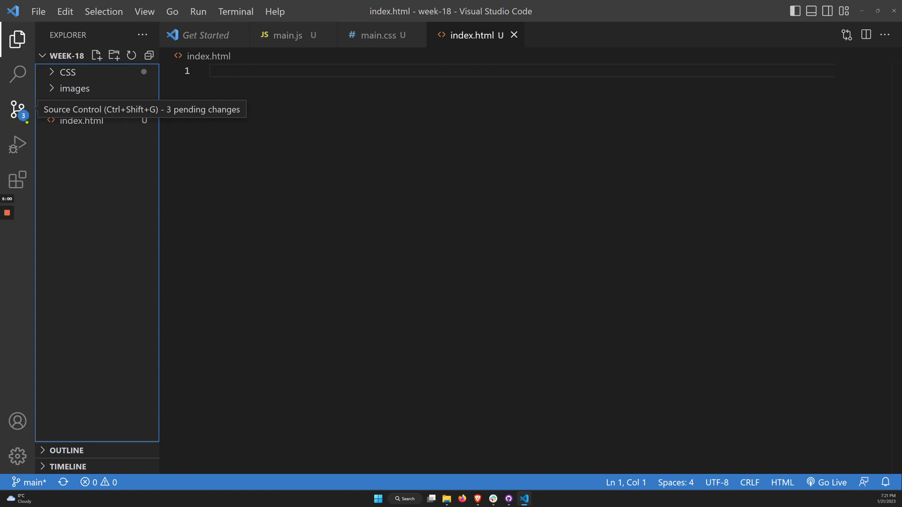
View the project's pending source control changes, and switch to GitHub Desktop with the Visual Studio Code and File Explorer windows minimised
left_click(15, 111)
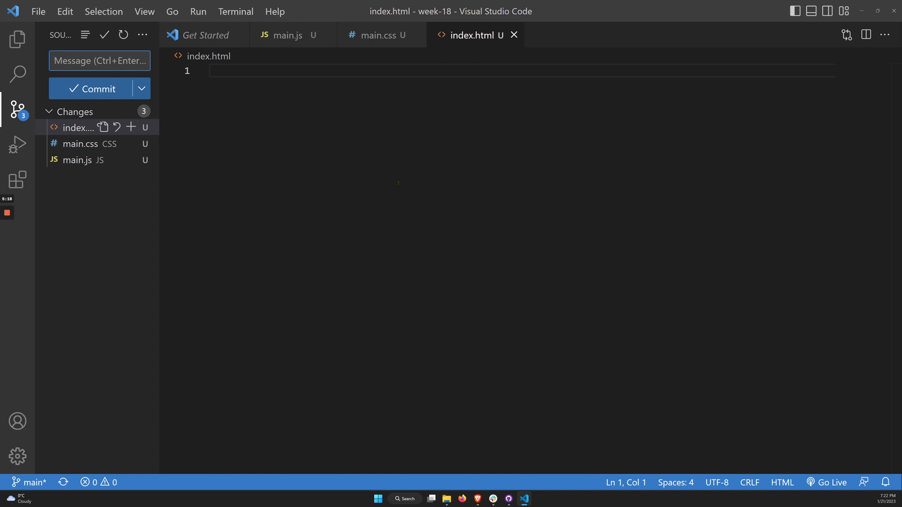
left_click(509, 498)
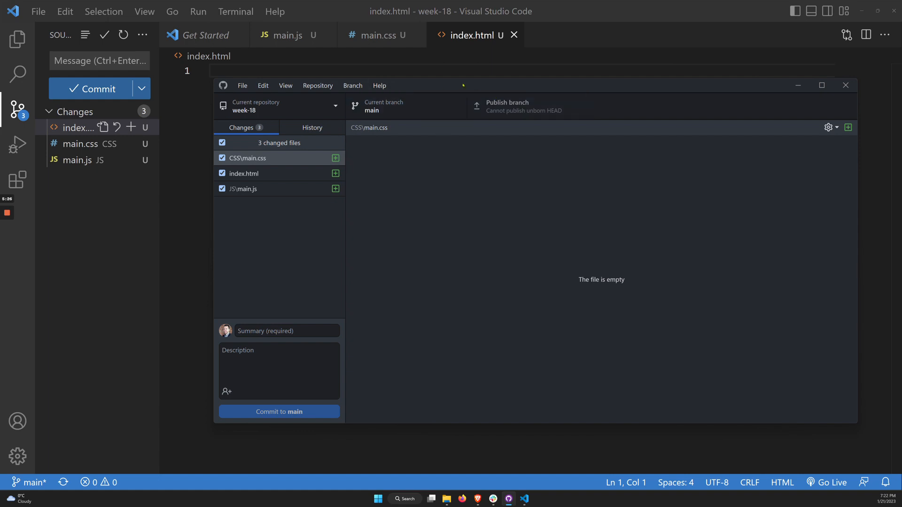
left_click(862, 11)
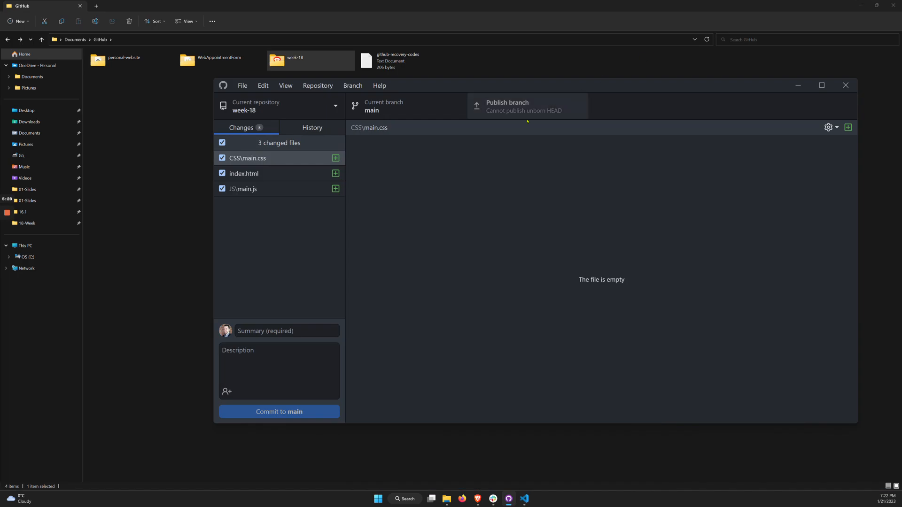
left_click(860, 5)
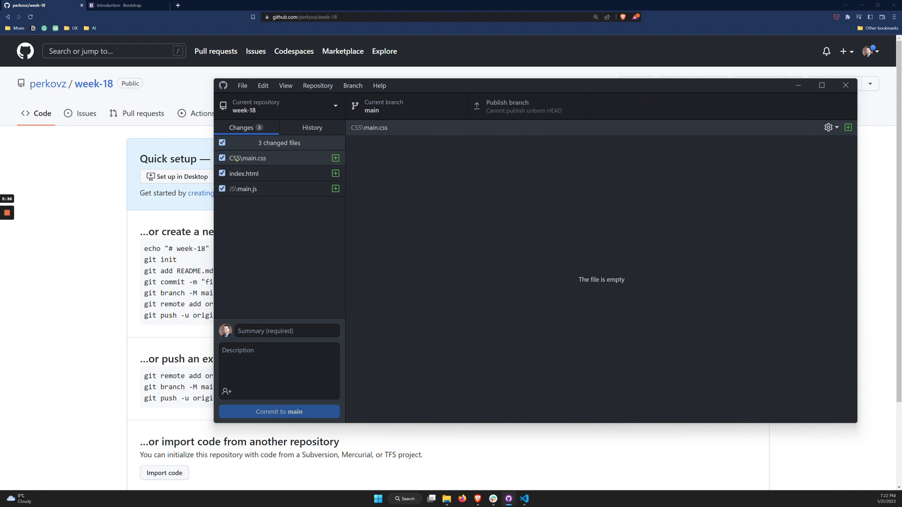
Commit all changed files to main with the summary "Created basic structure for the project."
left_click(262, 327)
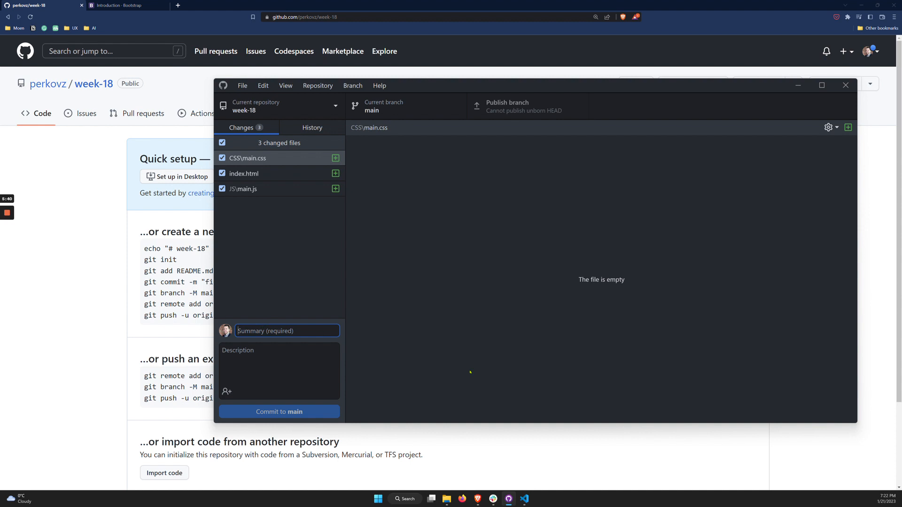
type("Crea")
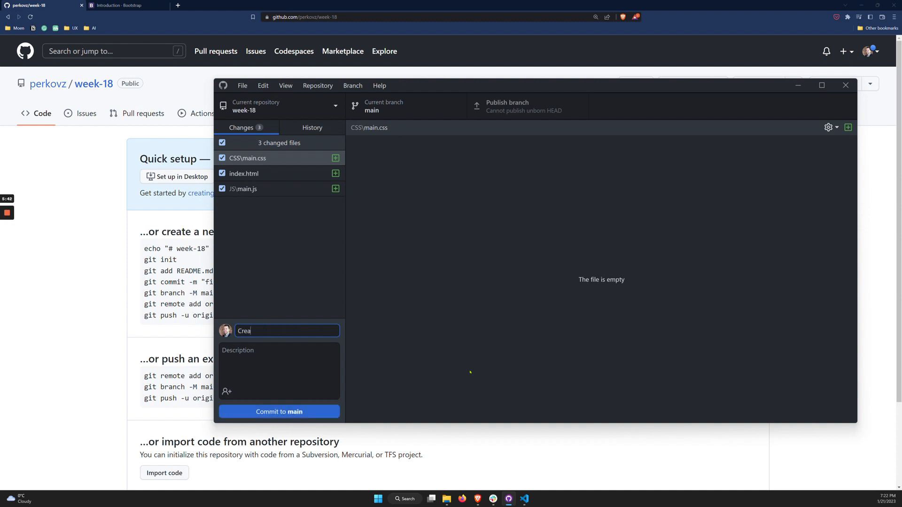
type("ted st")
type("basic")
type(" structure f")
type("or the project")
type(".")
left_click(281, 413)
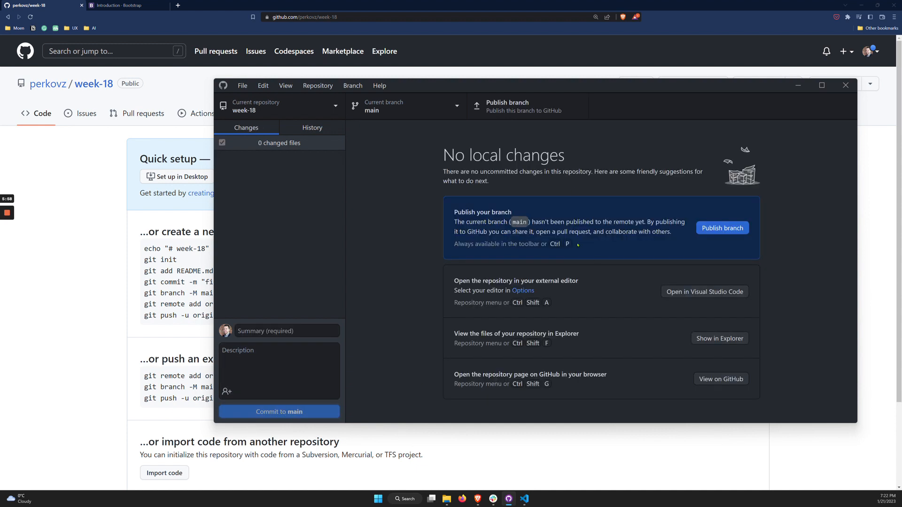
Publish the main branch to GitHub and reload the week-18 repository page in the browser
left_click(707, 229)
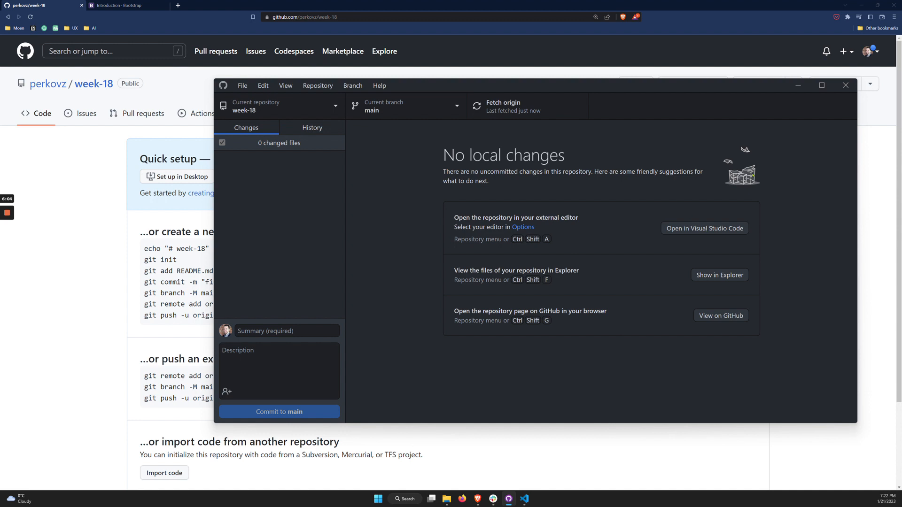
left_click(104, 162)
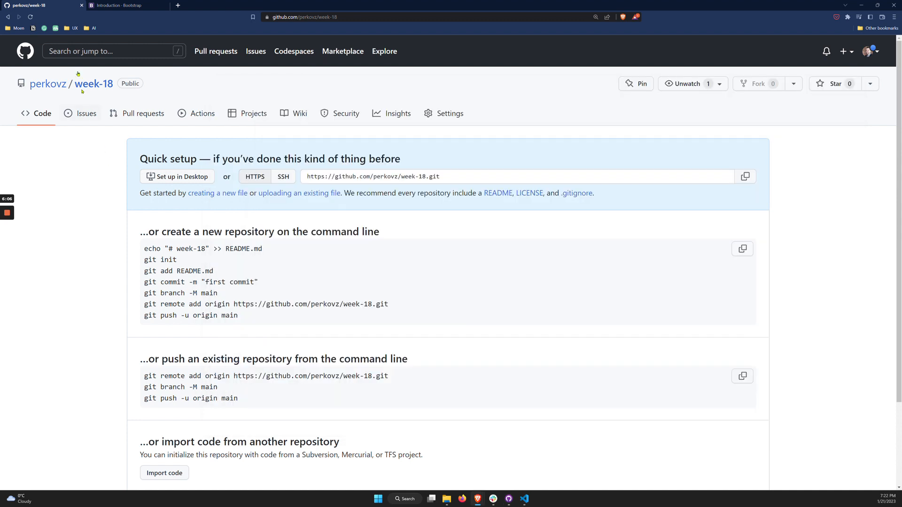
left_click(30, 17)
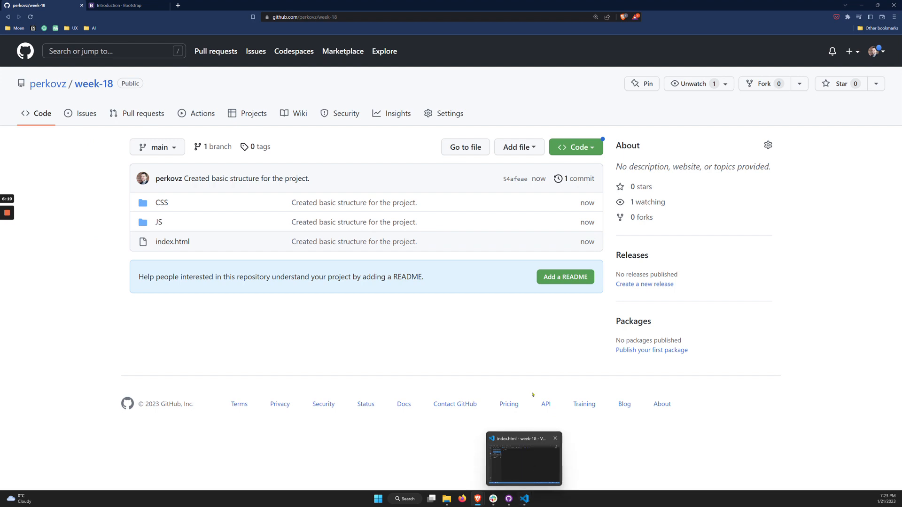
Copy the Starter template code from the Bootstrap 4.3 Introduction page in the browser
left_click(126, 6)
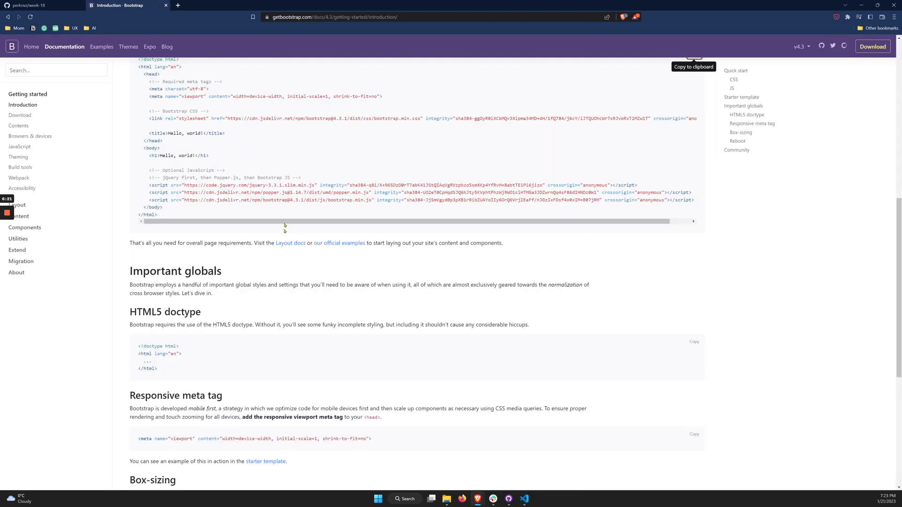
scroll(207, 123, "up", 1)
scroll(207, 123, "up", 2)
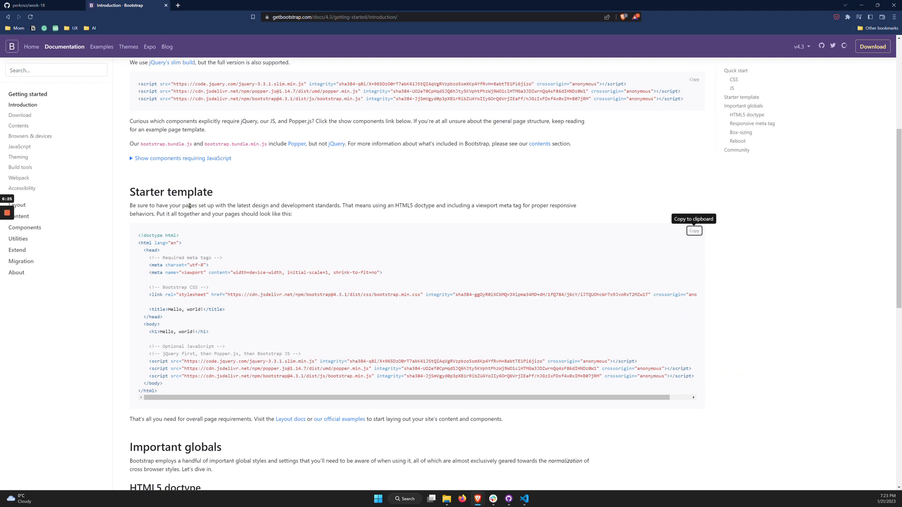
scroll(48, 127, "up", 2)
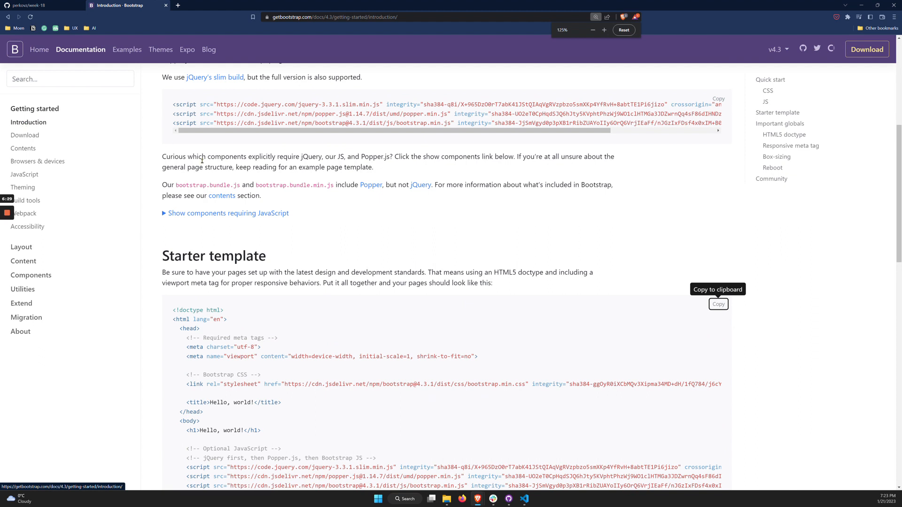
left_click(716, 306)
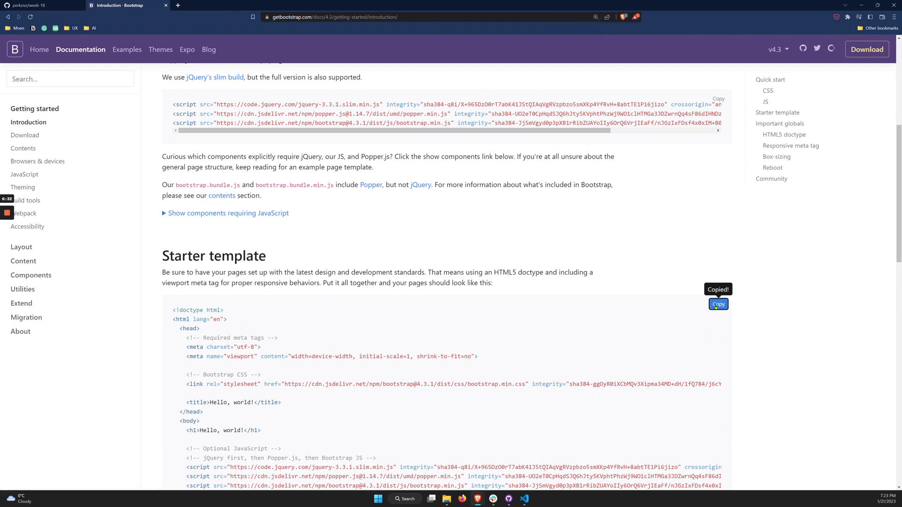
scroll(269, 332, "down", 3)
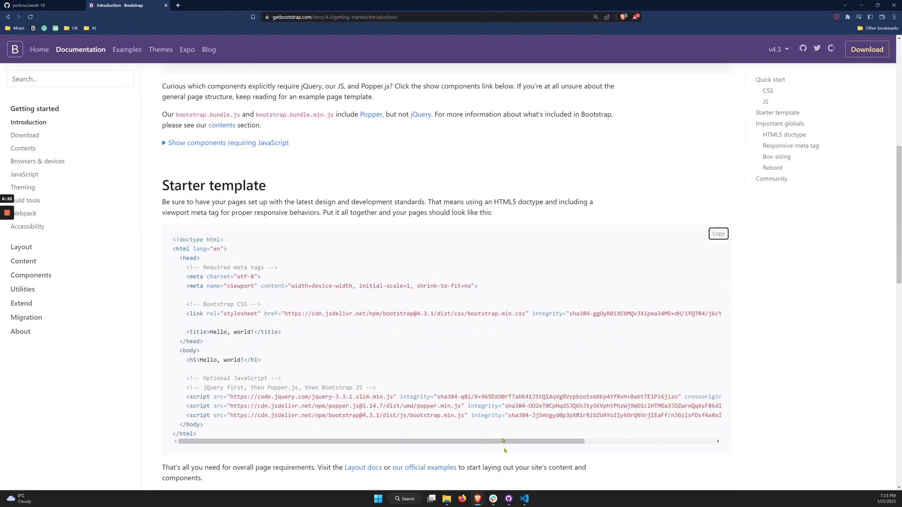
Switch to Visual Studio Code, show the project files and paste the Bootstrap starter template into the empty index.html
left_click(524, 499)
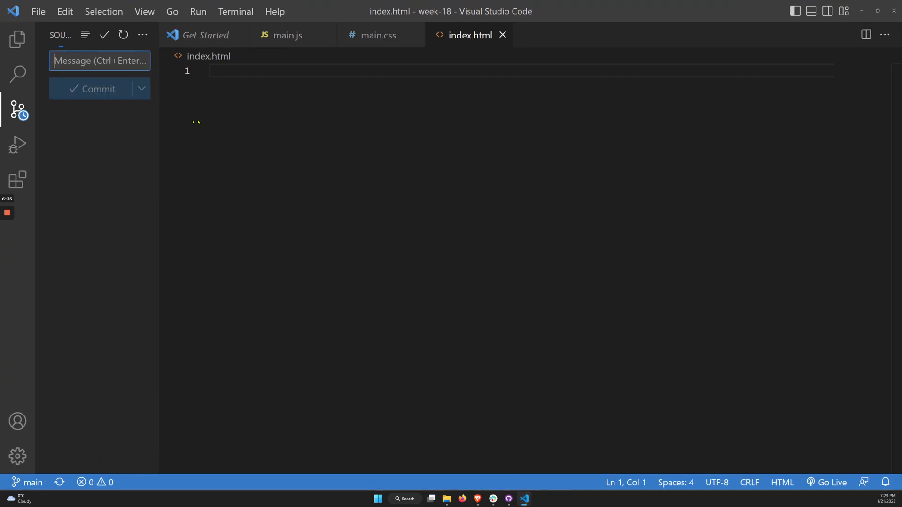
key("ctrl+shift+e")
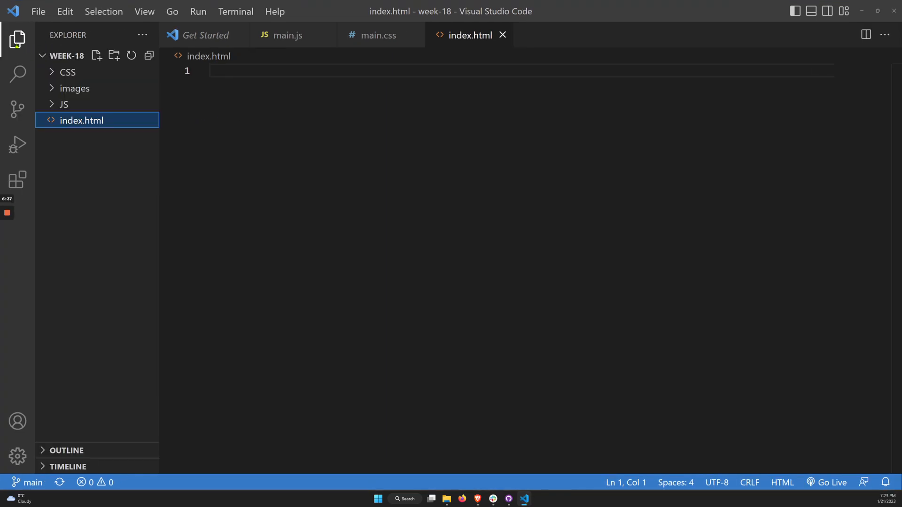
left_click(226, 83)
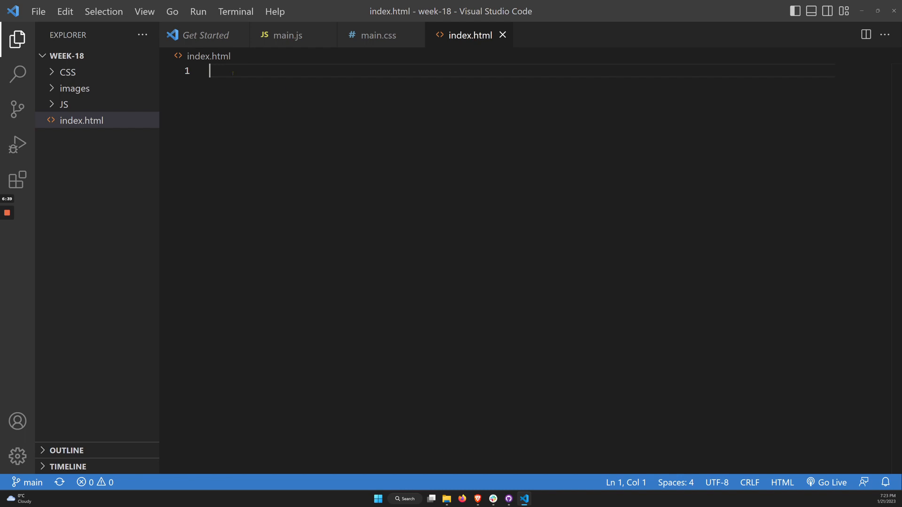
key("ctrl+v")
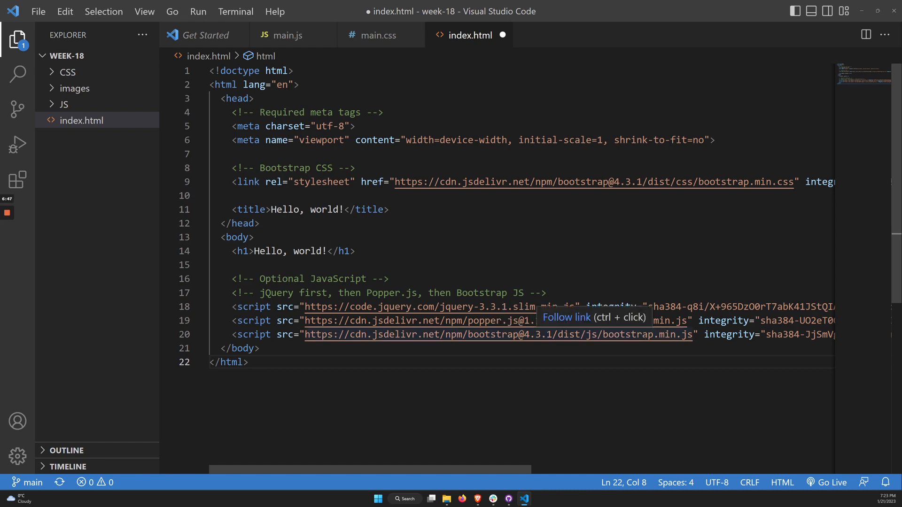
Save index.html, minimize the code editor and switch to GitHub Desktop
key("ctrl+s")
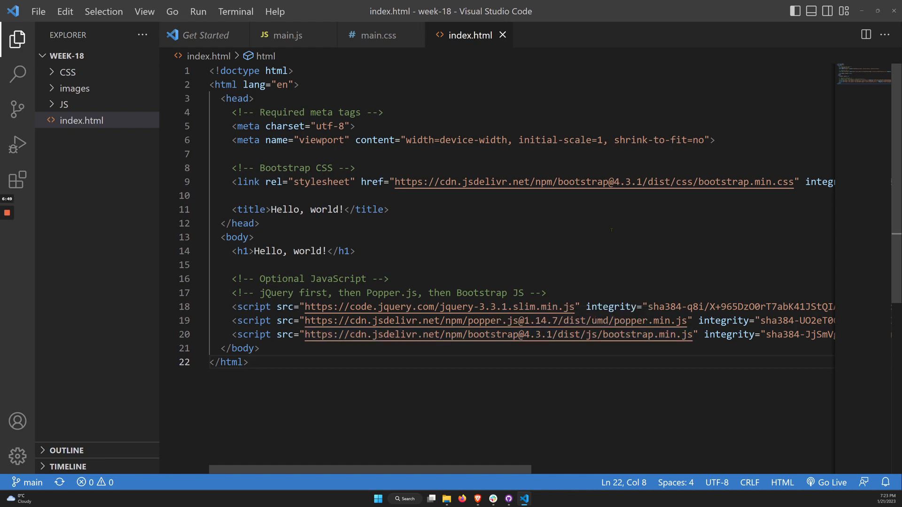
left_click(862, 10)
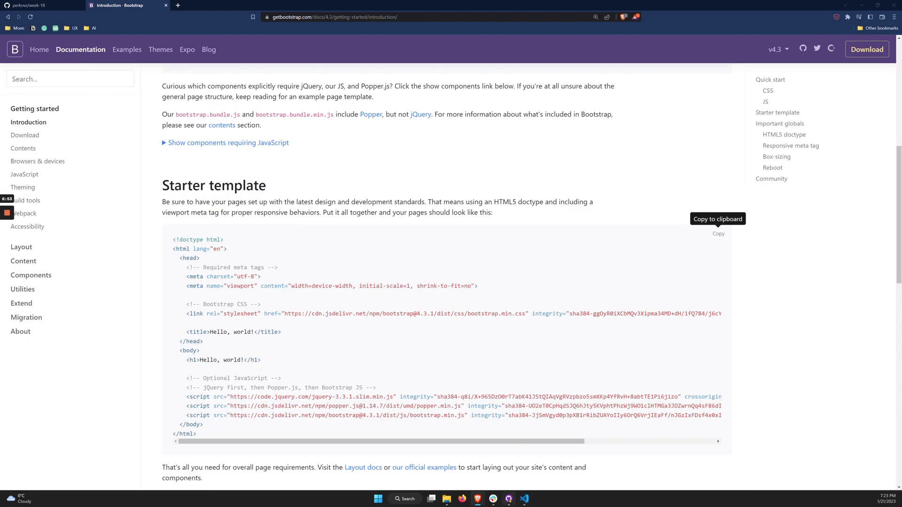
left_click(508, 499)
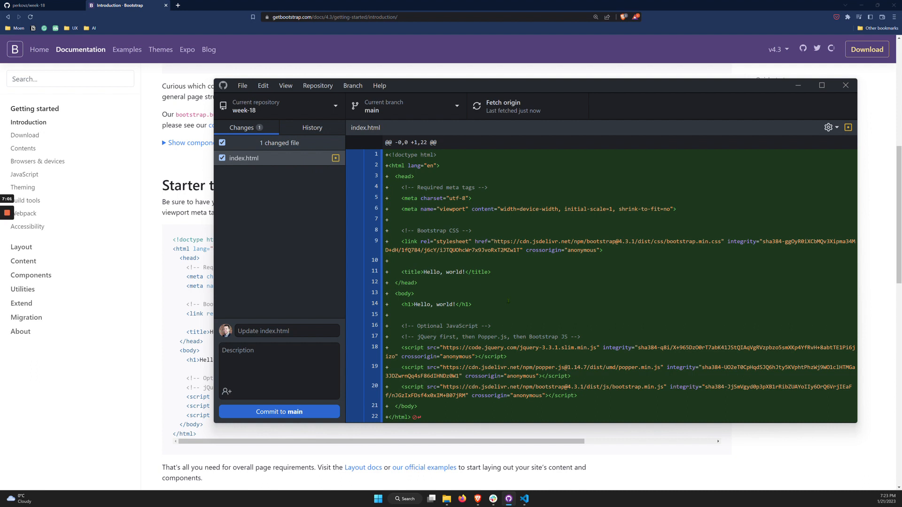
Commit the index.html change to main with the summary "Added Bootstrap starter template." and push the commit to origin
left_click(292, 331)
type("Added")
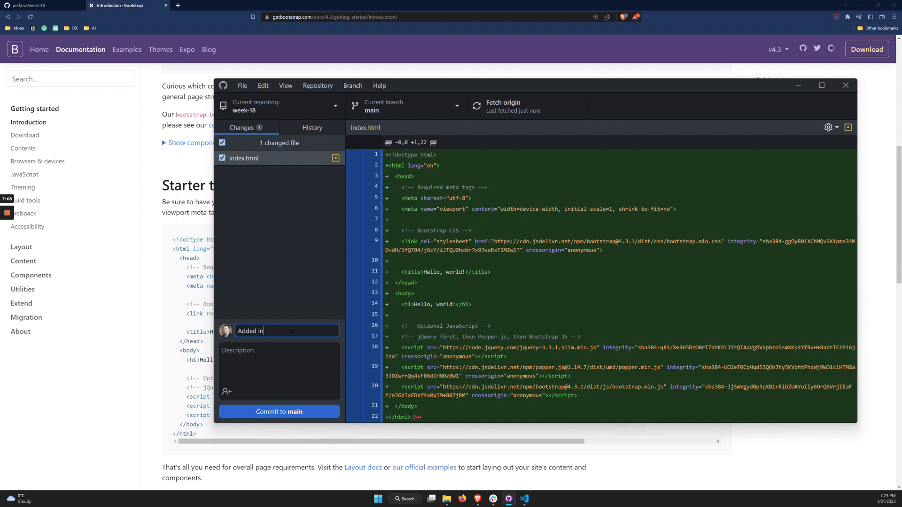
type(" Bootstrap starter")
mouse_move(459, 86)
left_mouse_down()
mouse_move(543, 79)
mouse_move(458, 83)
left_mouse_up()
type("template.")
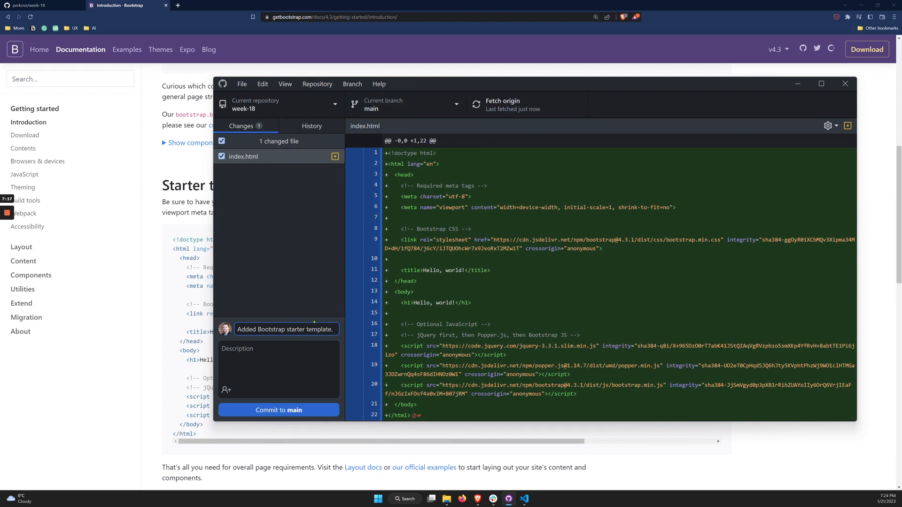
left_click(289, 407)
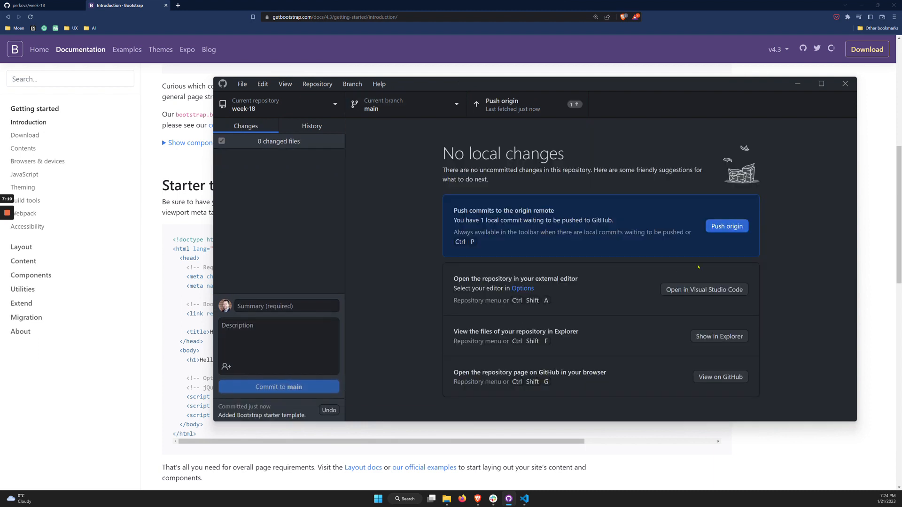
left_click(734, 226)
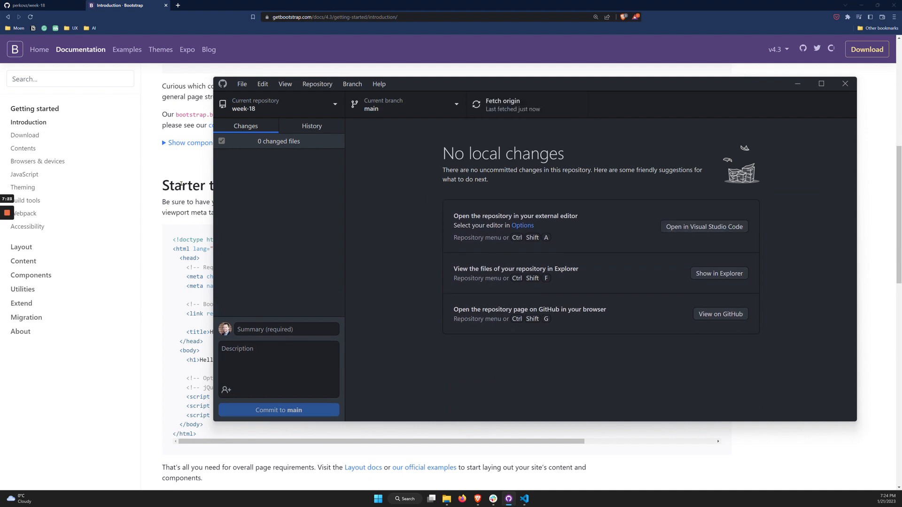
Switch to the week-18 repository page in the browser, open index.html and review its pushed code
left_click(68, 7)
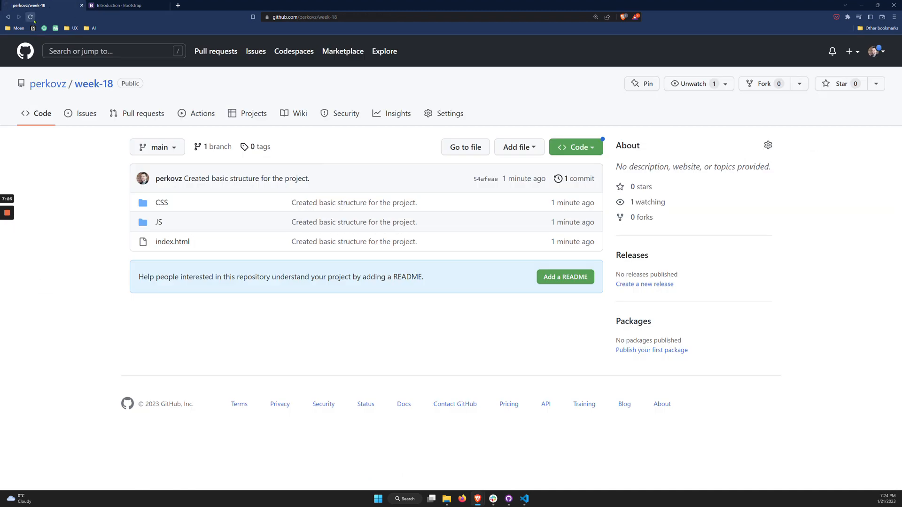
left_click(165, 242)
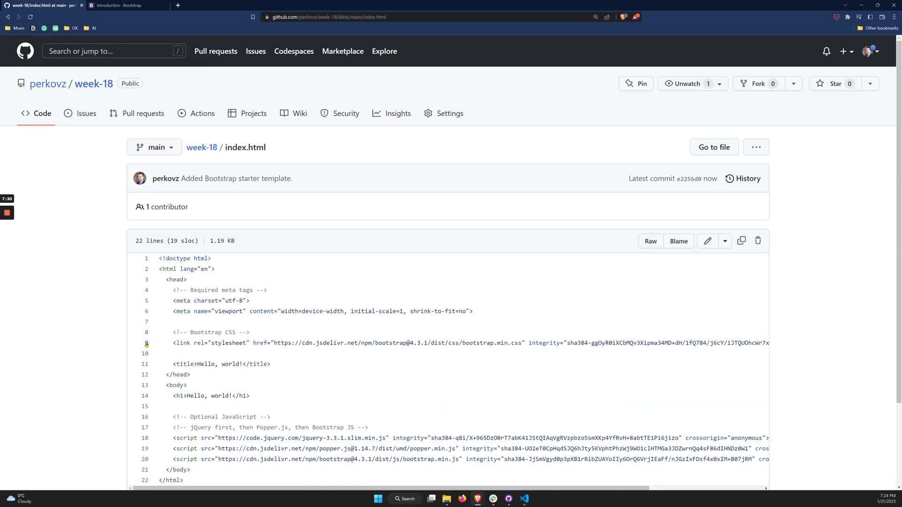
scroll(132, 301, "down", 1)
scroll(131, 300, "down", 2)
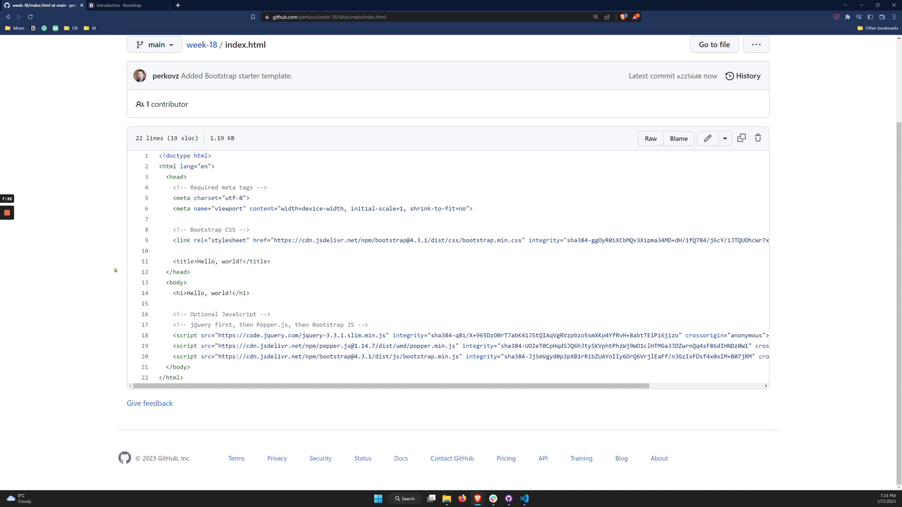